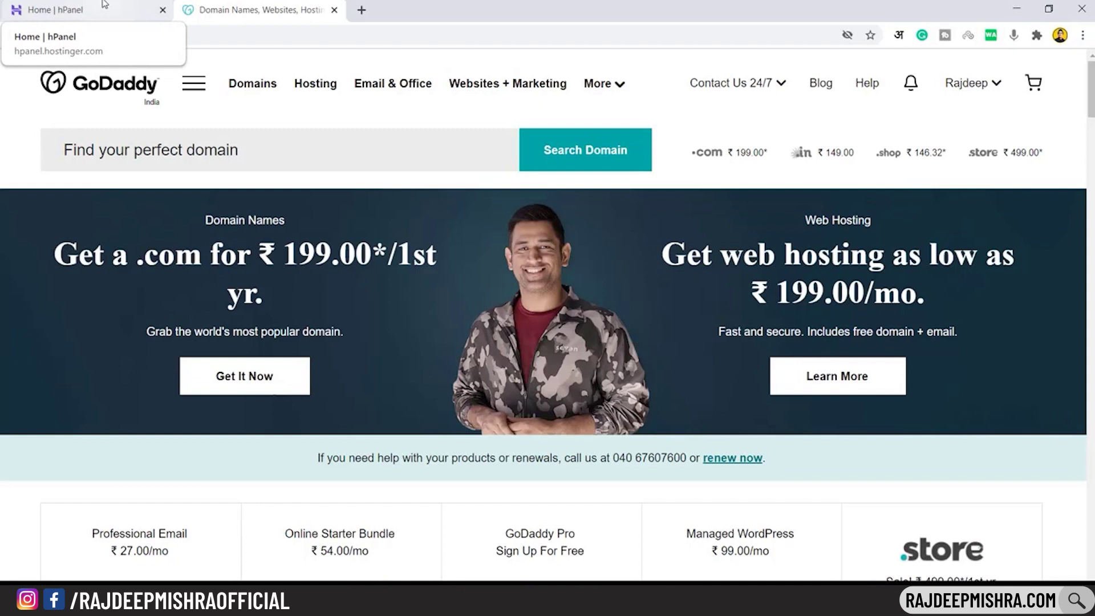
In hPanel's Hosting list, open the Hosting Account page for the earnalltime.com plan
{"action": "left_click", "coordinate": [104, 4]}
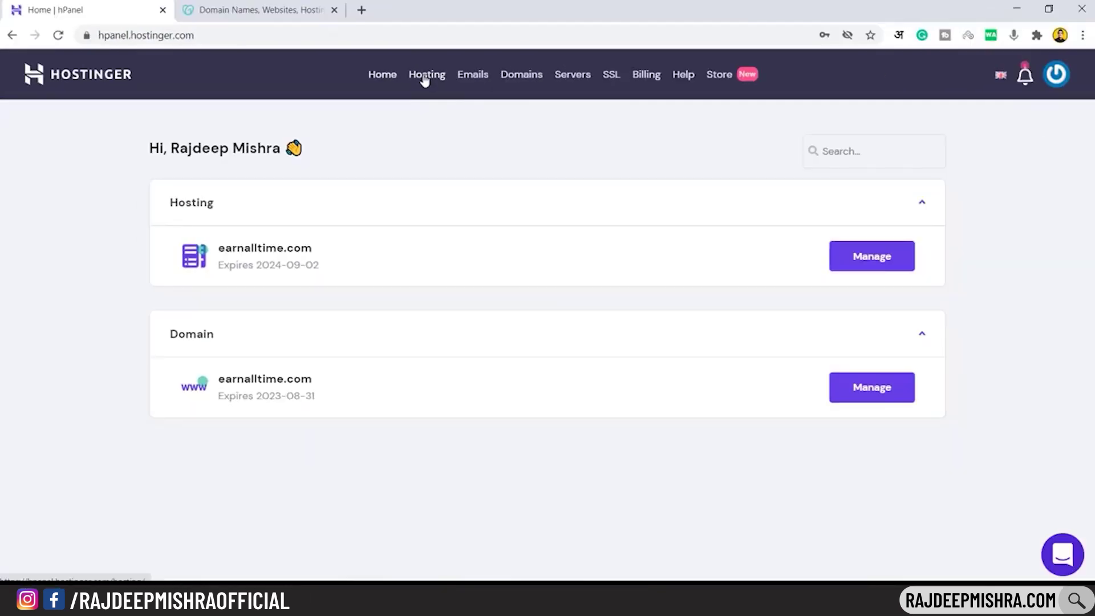
{"action": "left_click", "coordinate": [425, 75]}
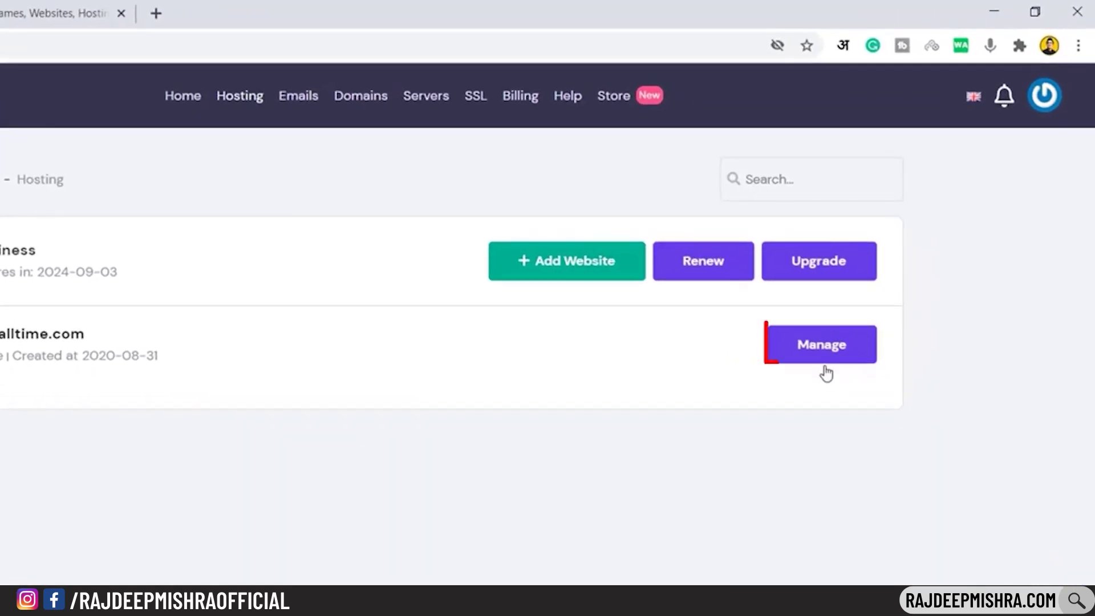
{"action": "left_click", "coordinate": [828, 349]}
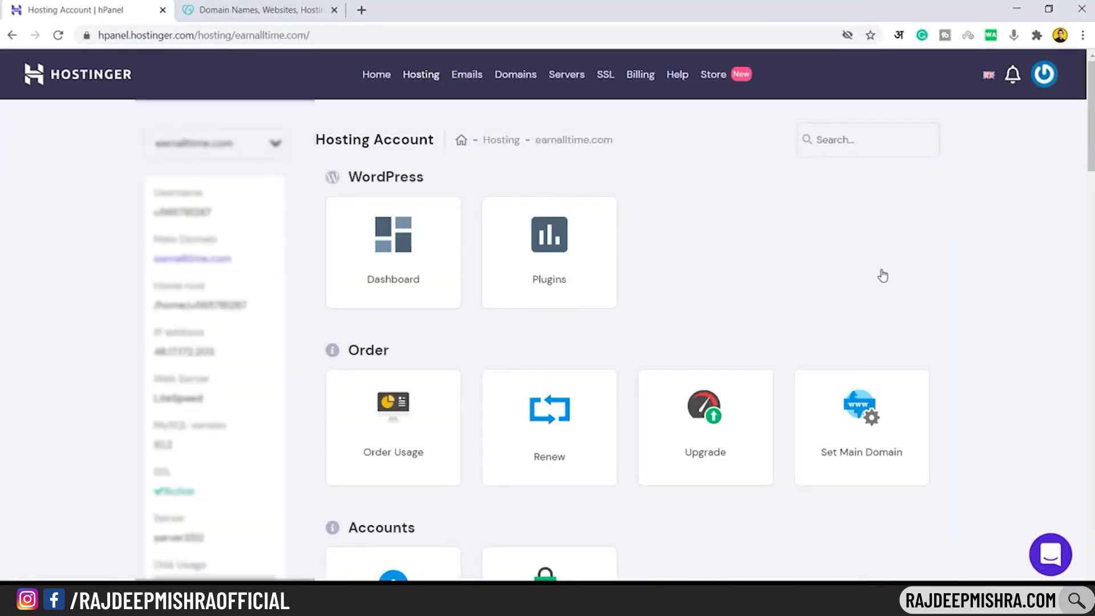
Open the account Details card and select the nameservers ns1.dns-parking.com and ns2.dns-parking.com
{"action": "scroll", "coordinate": [620, 320], "scroll_direction": "down", "scroll_amount": 4}
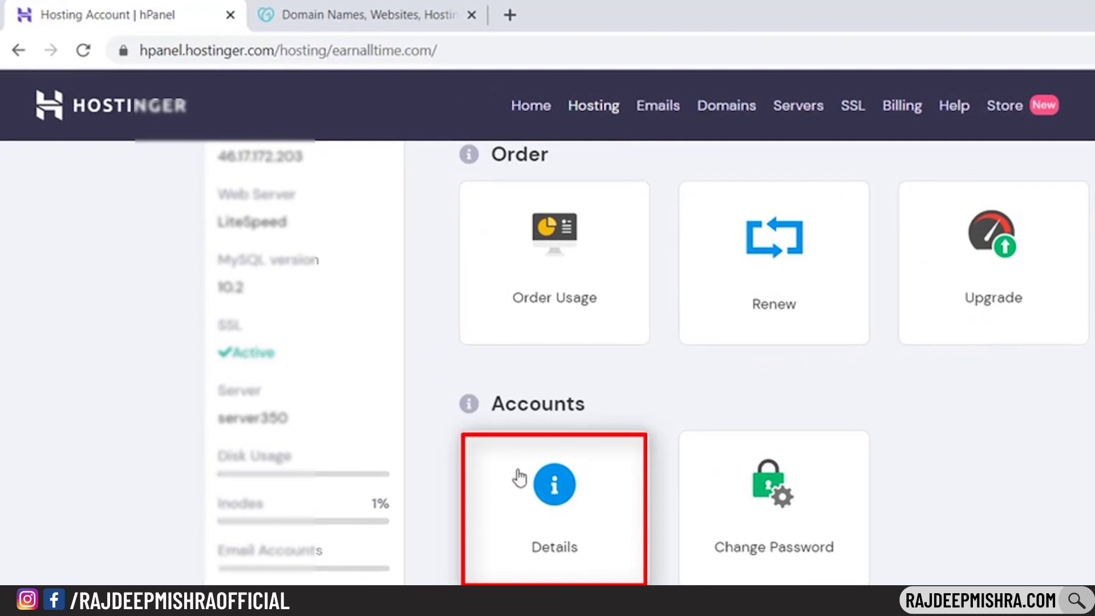
{"action": "left_click", "coordinate": [577, 540]}
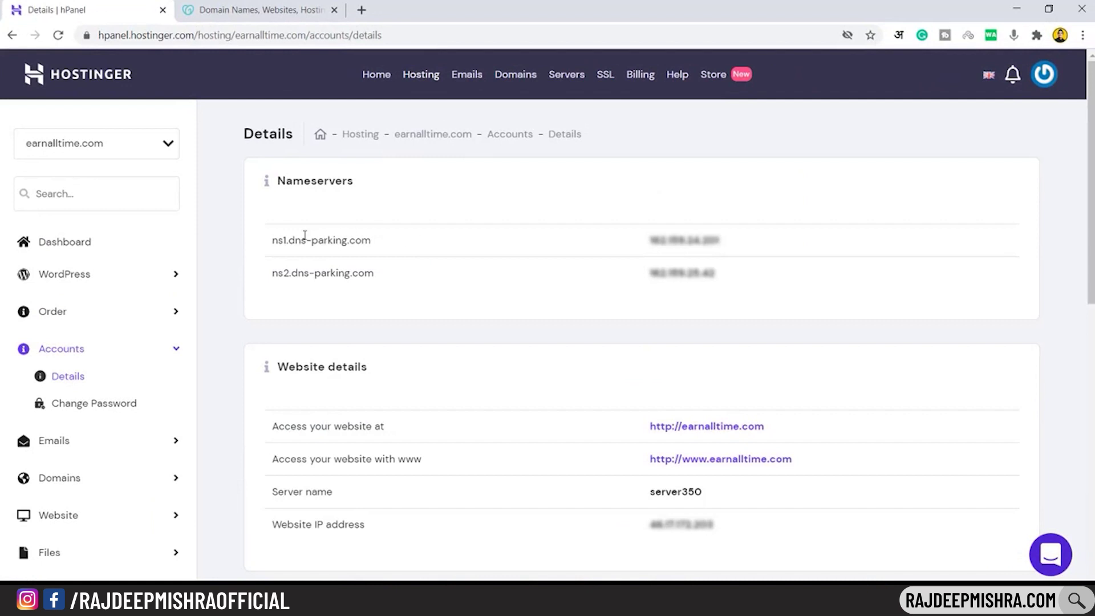
{"action": "left_click_drag", "start_coordinate": [270, 241], "coordinate": [368, 253]}
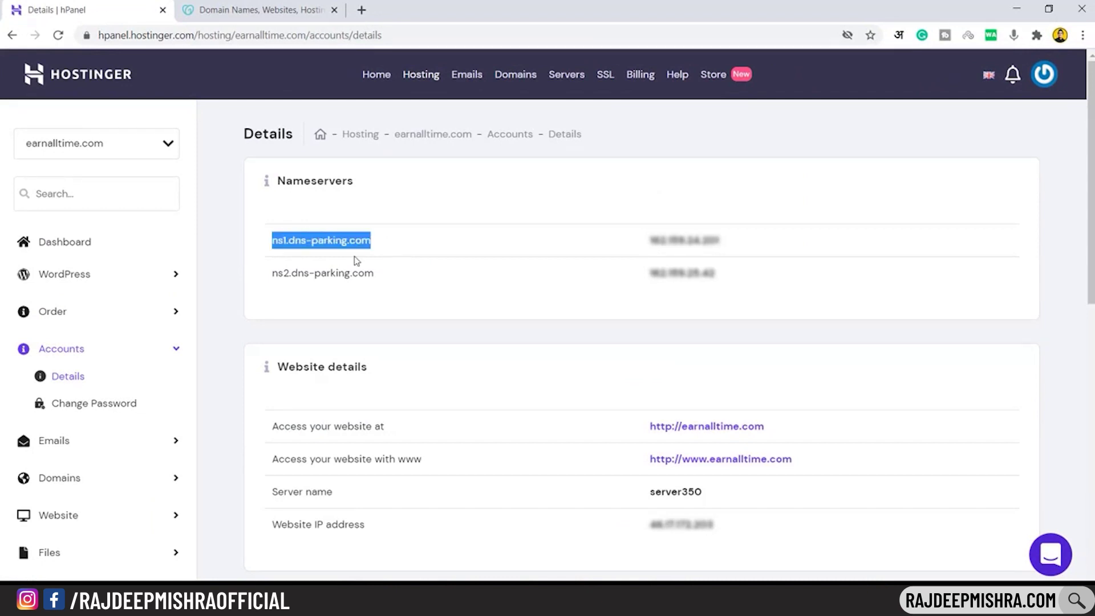
{"action": "left_click", "coordinate": [272, 281]}
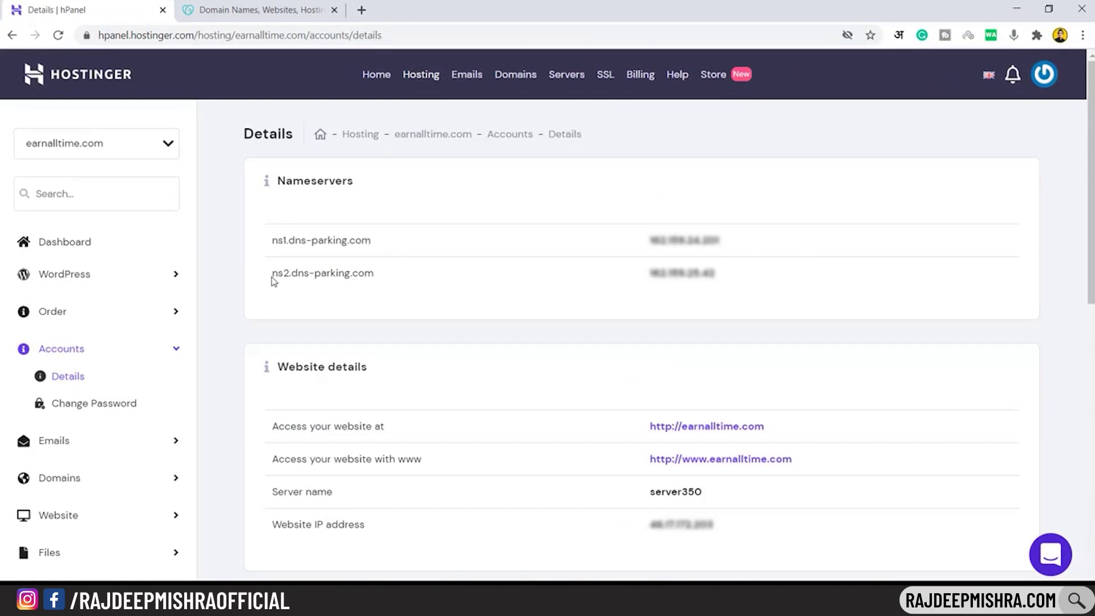
{"action": "left_click_drag", "start_coordinate": [273, 280], "coordinate": [381, 286]}
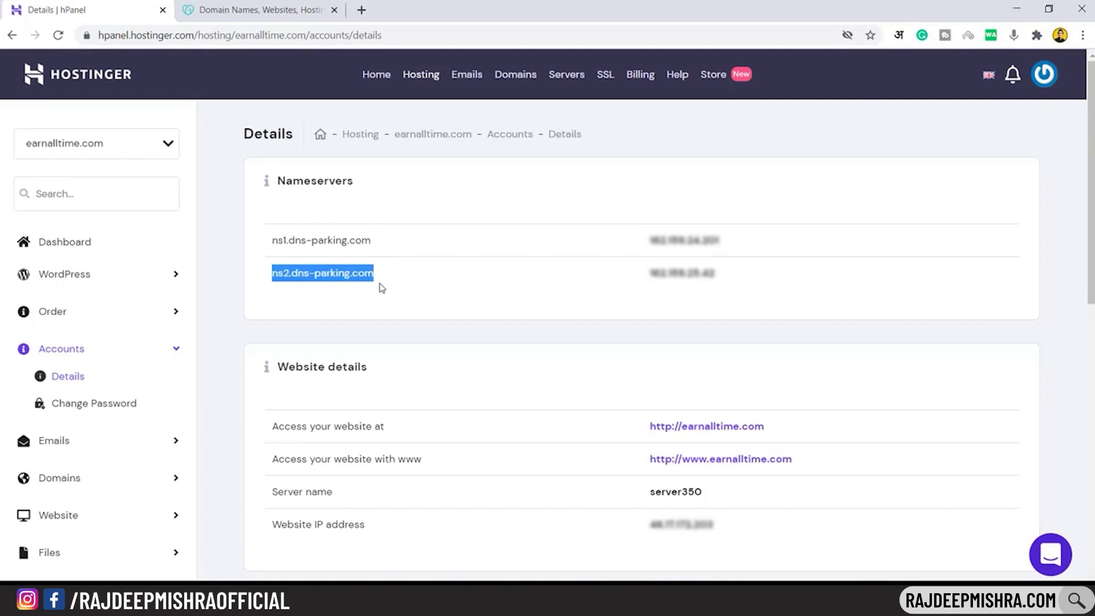
{"action": "left_click", "coordinate": [224, 261]}
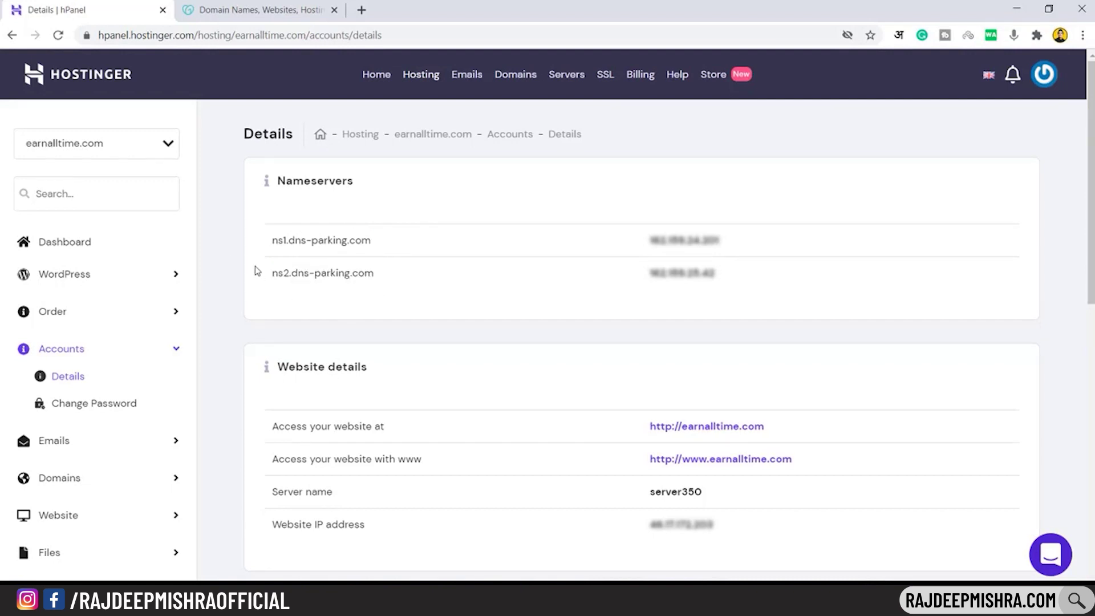
{"action": "left_click", "coordinate": [291, 2]}
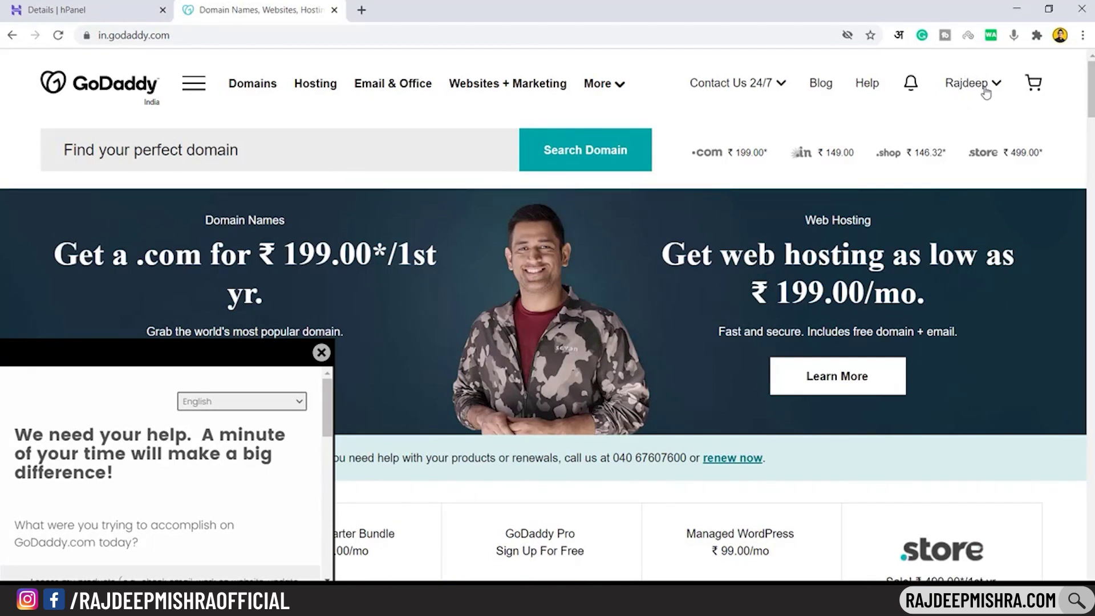
{"action": "left_click", "coordinate": [987, 85]}
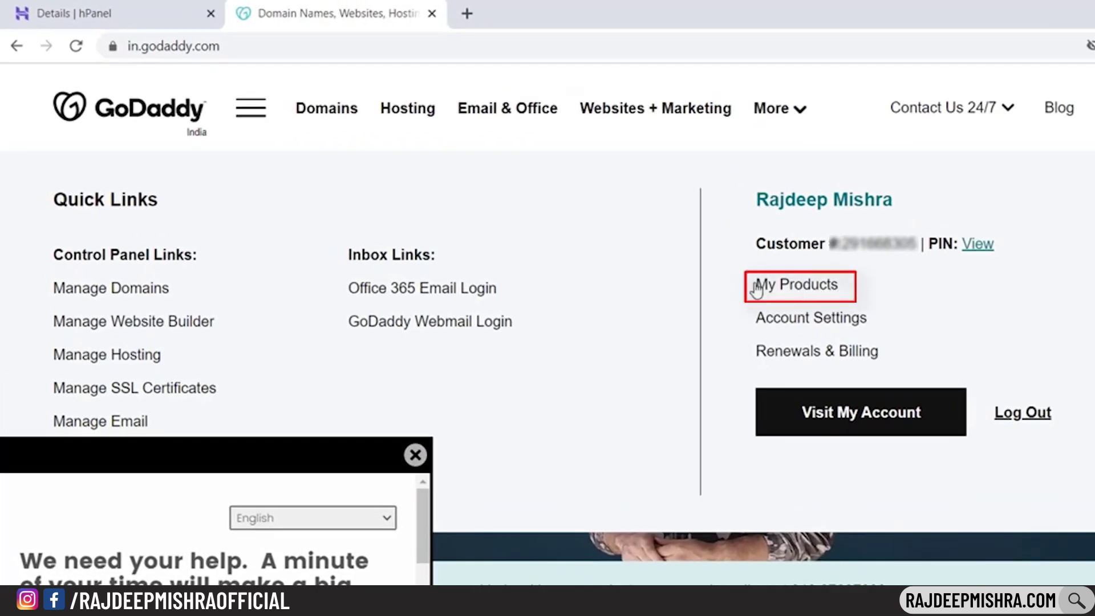
{"action": "left_click", "coordinate": [803, 291]}
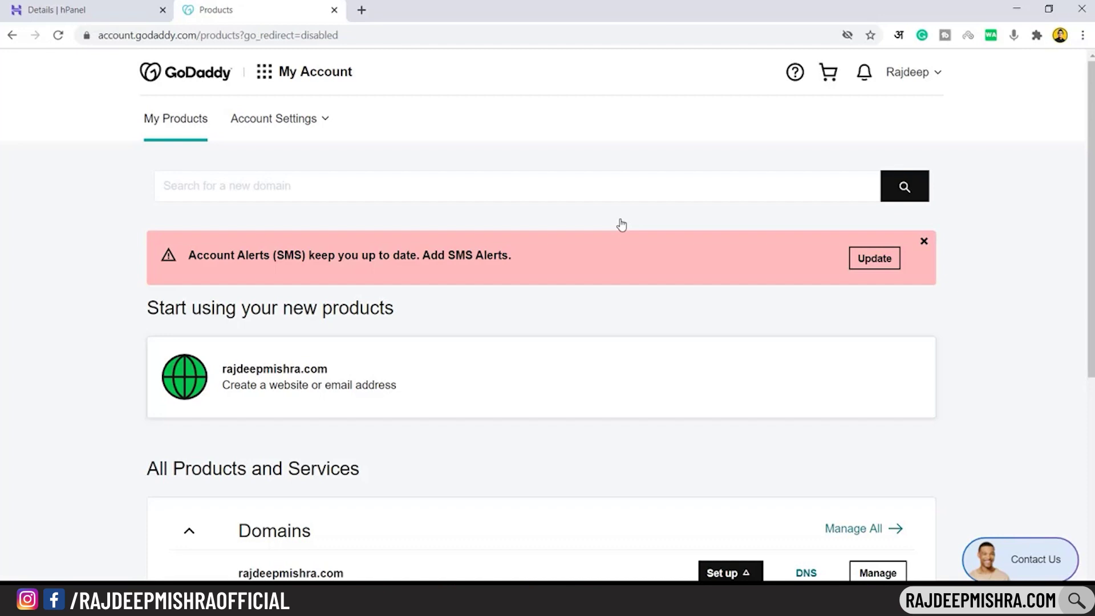
{"action": "scroll", "coordinate": [622, 225], "scroll_direction": "down", "scroll_amount": 3}
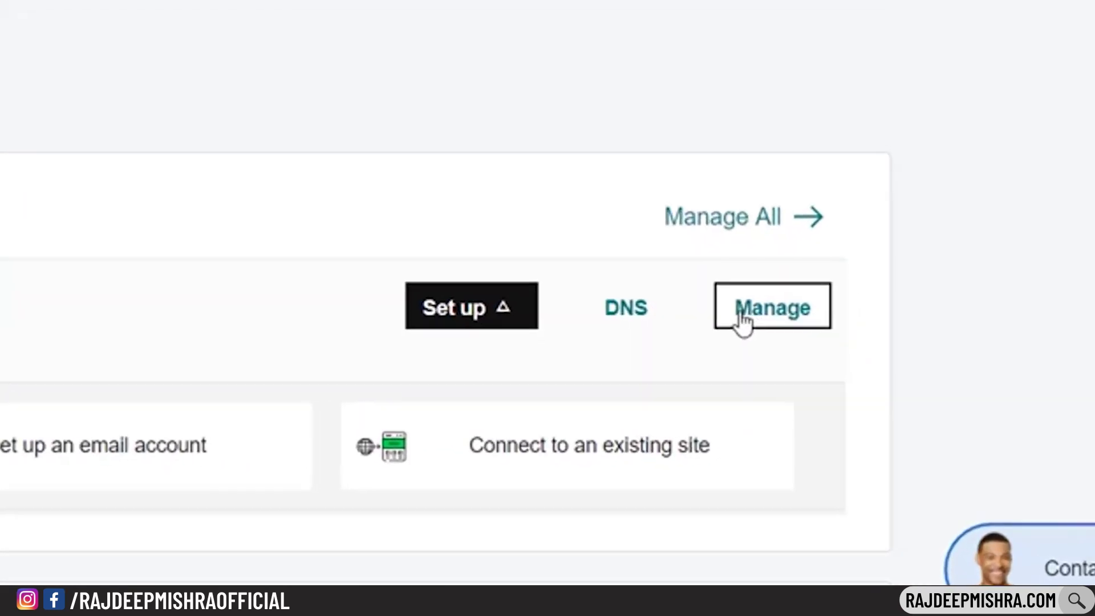
{"action": "left_click", "coordinate": [789, 320]}
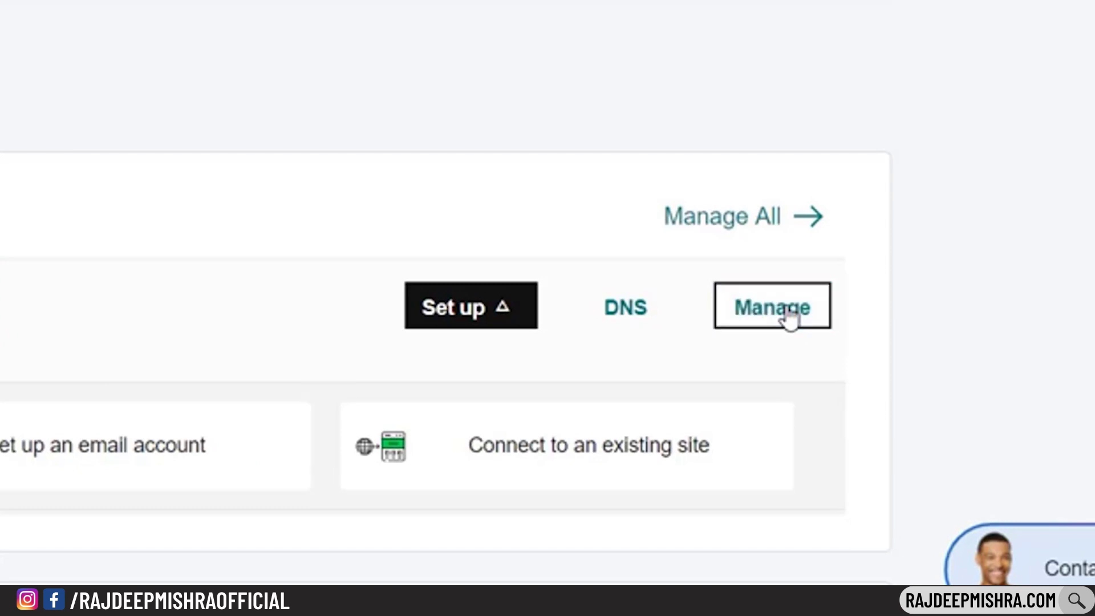
{"action": "scroll", "coordinate": [976, 237], "scroll_direction": "down", "scroll_amount": 10}
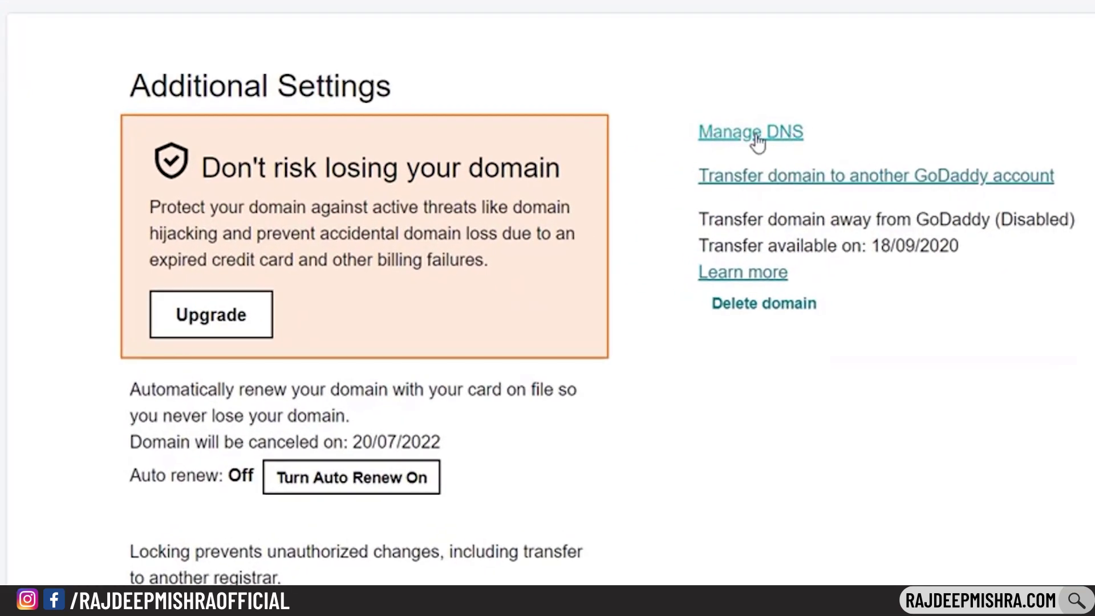
{"action": "left_click", "coordinate": [737, 136]}
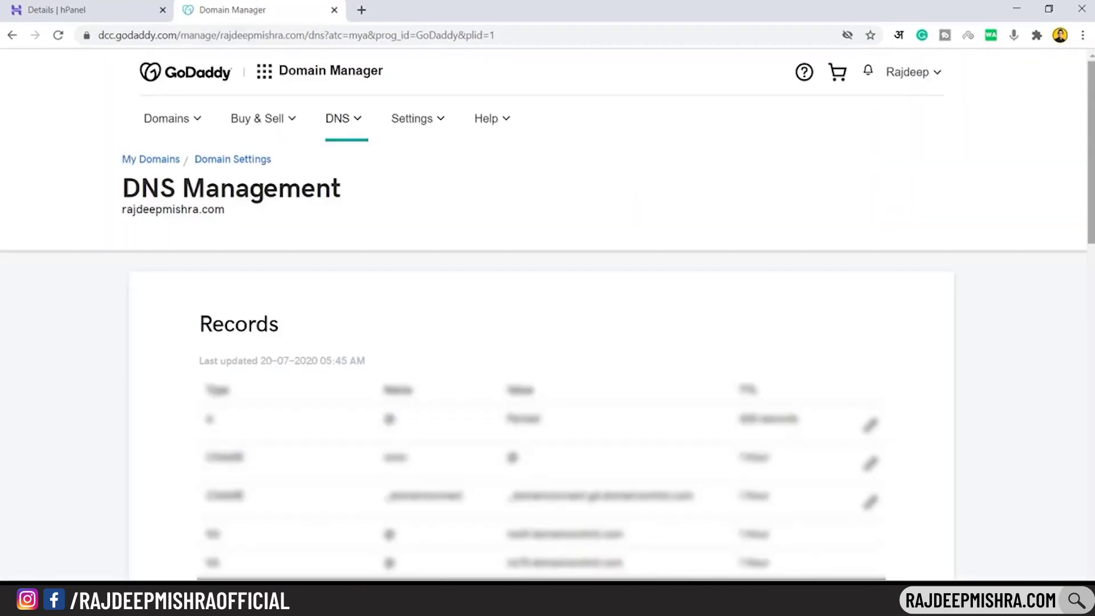
{"action": "scroll", "coordinate": [547, 313], "scroll_direction": "down", "scroll_amount": 10}
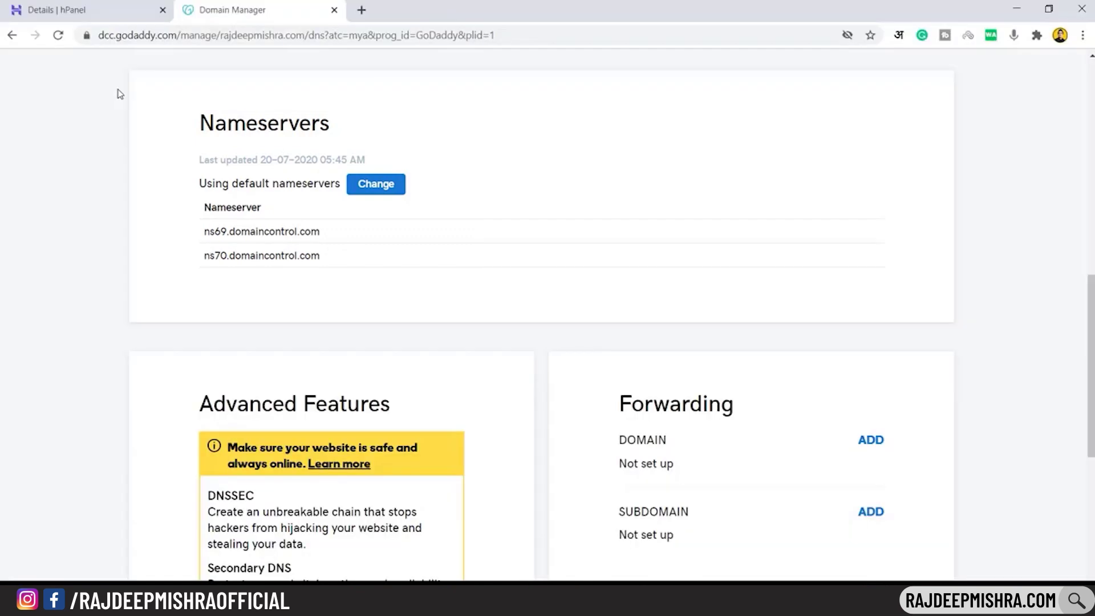
{"action": "left_click", "coordinate": [61, 6]}
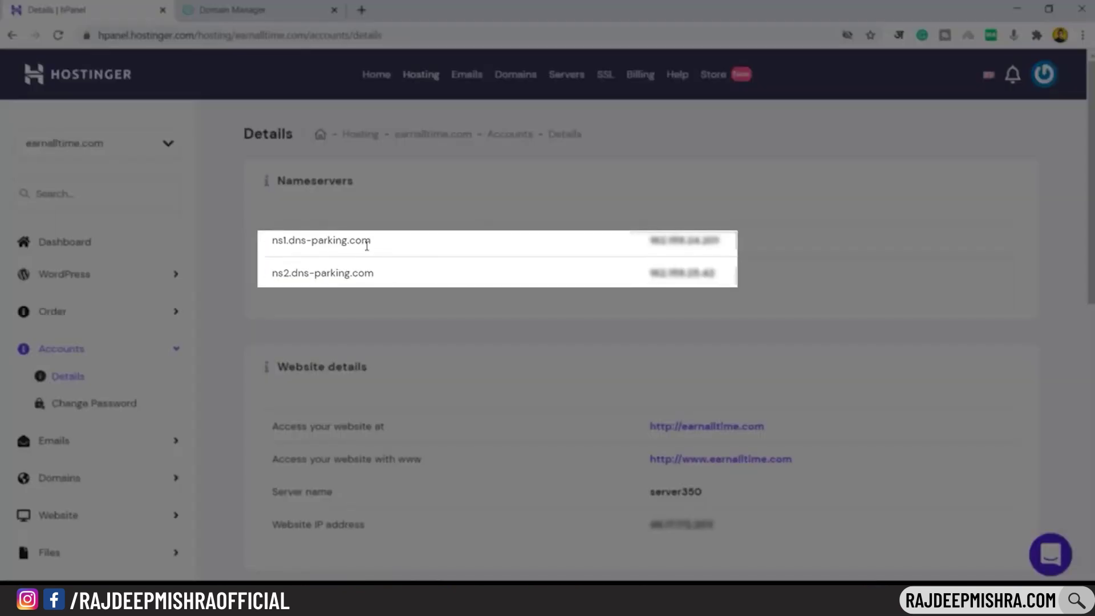
{"action": "left_click", "coordinate": [260, 5]}
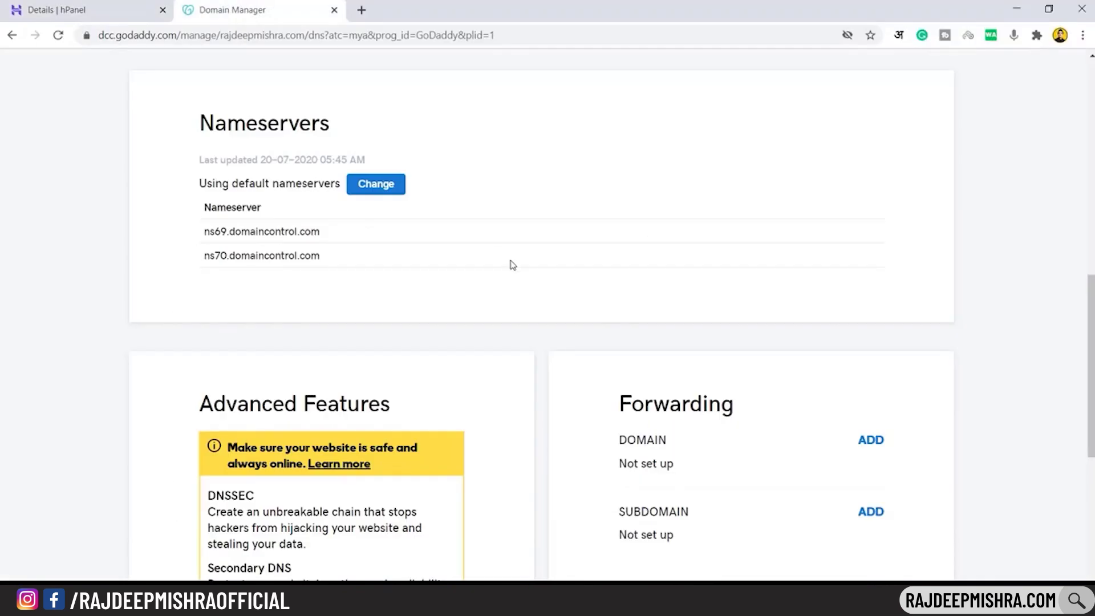
{"action": "left_click", "coordinate": [372, 190]}
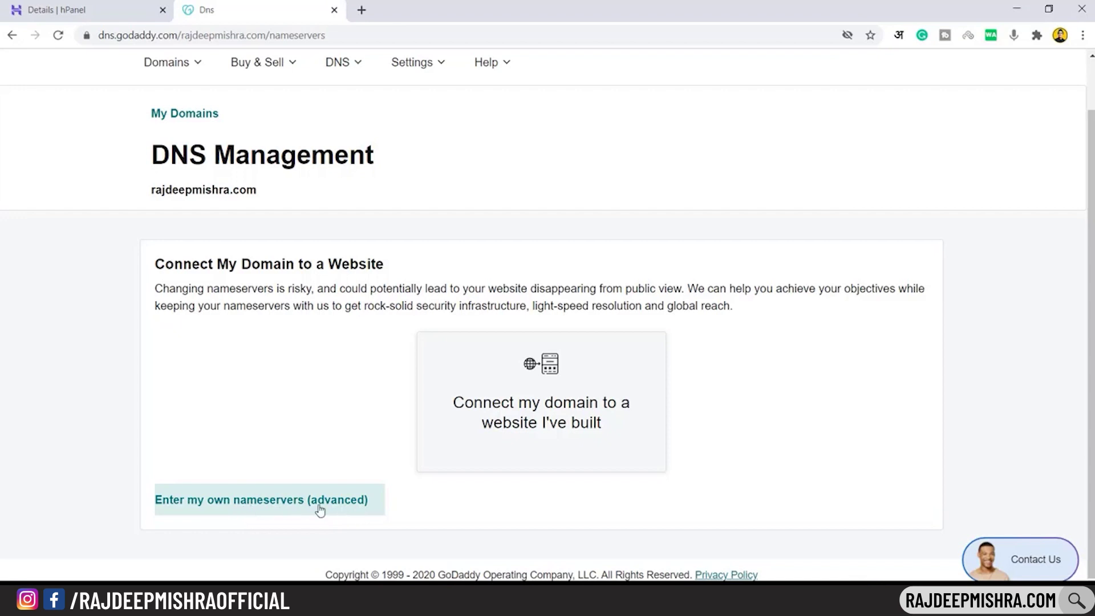
Choose custom nameservers and paste ns1.dns-parking.com from hPanel into Nameserver 1
{"action": "left_click", "coordinate": [320, 509]}
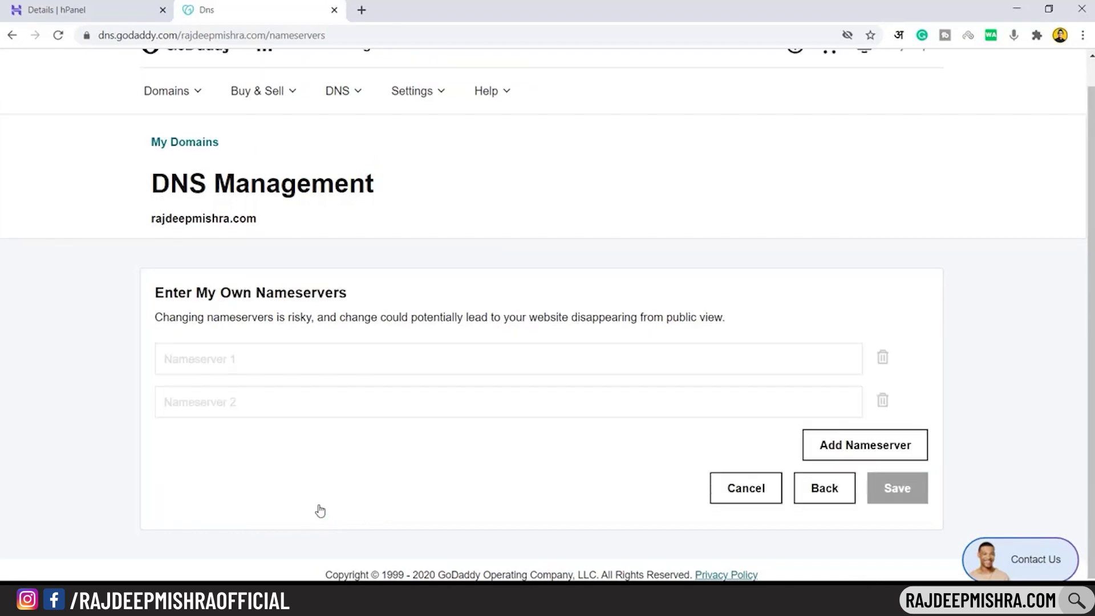
{"action": "key", "text": "ctrl+shift+Tab"}
{"action": "left_click_drag", "start_coordinate": [272, 240], "coordinate": [386, 247]}
{"action": "key", "text": "ctrl+c"}
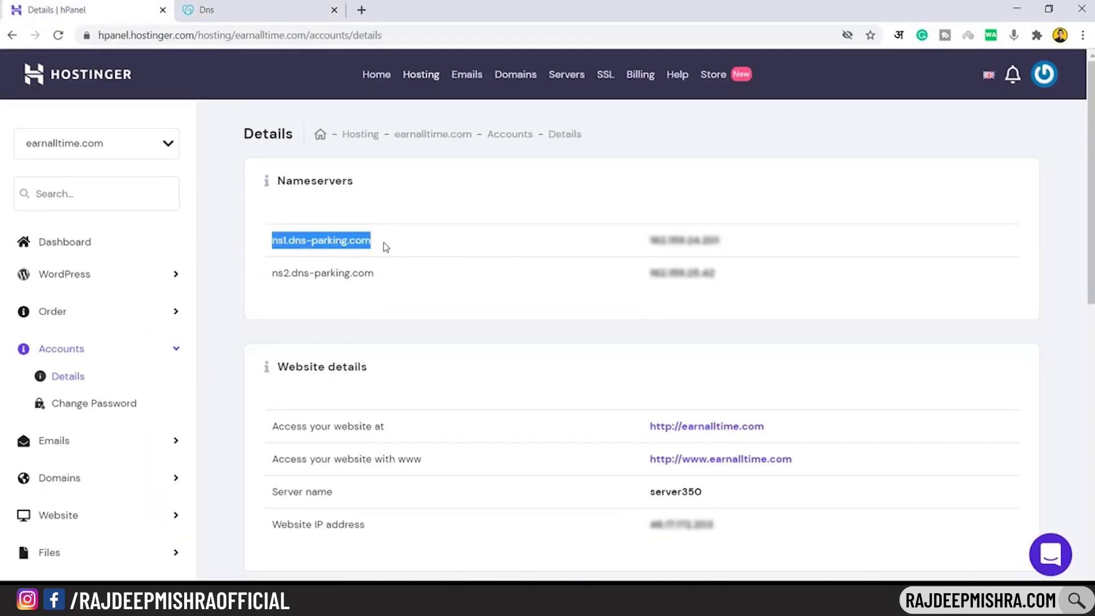
{"action": "left_click", "coordinate": [264, 4]}
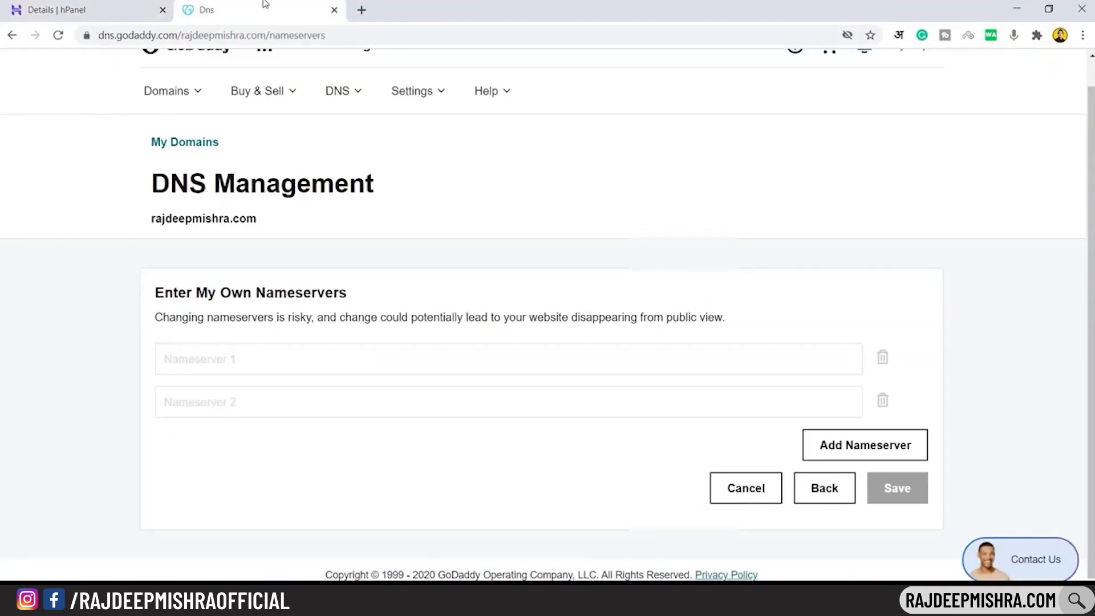
{"action": "left_click", "coordinate": [224, 359]}
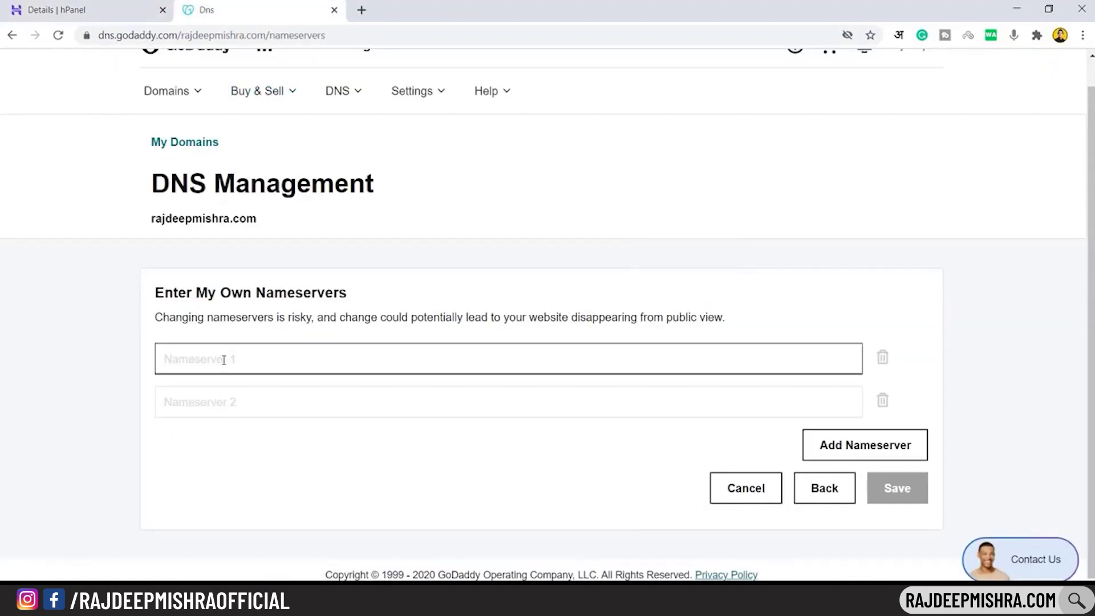
{"action": "key", "text": "ctrl+v"}
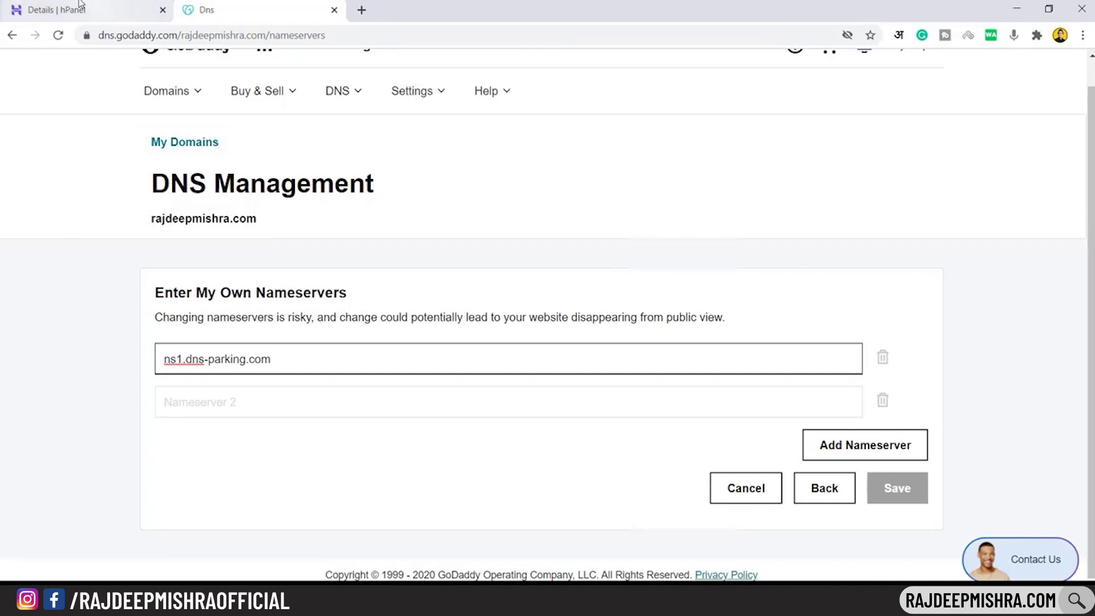
Copy ns2.dns-parking.com from hPanel into Nameserver 2 and save both nameservers
{"action": "left_click", "coordinate": [81, 5]}
{"action": "left_click_drag", "start_coordinate": [273, 274], "coordinate": [373, 279]}
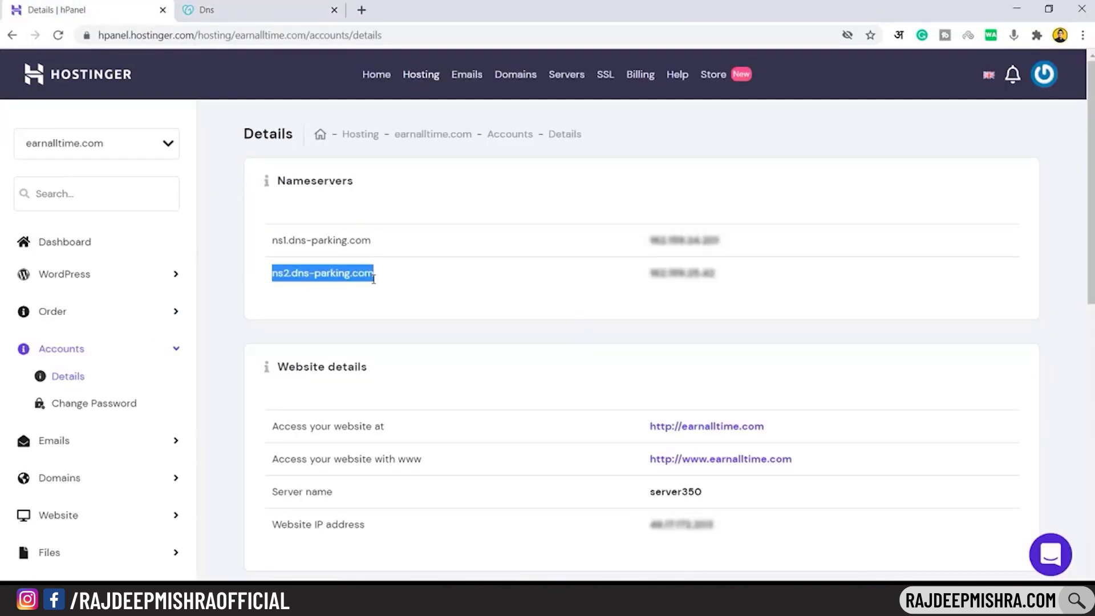
{"action": "right_click", "coordinate": [363, 278]}
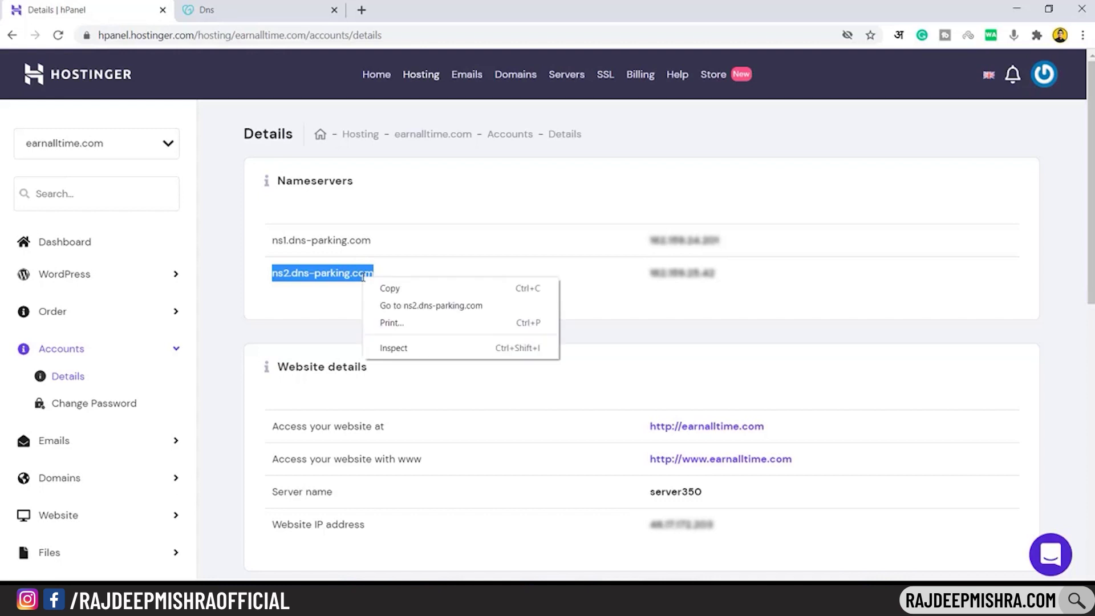
{"action": "left_click", "coordinate": [387, 289]}
{"action": "left_click", "coordinate": [281, 6]}
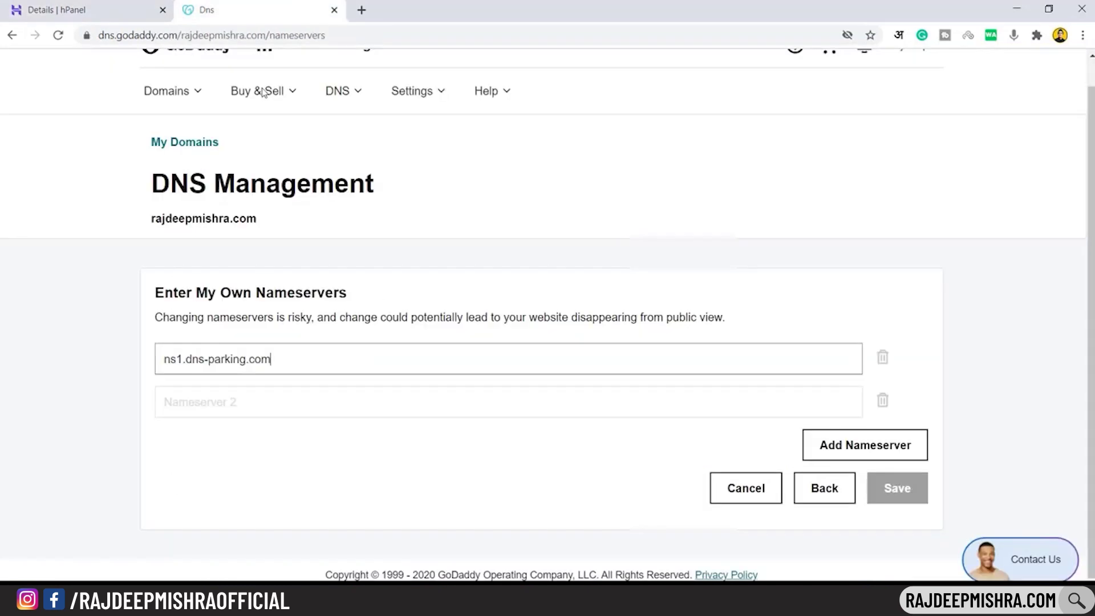
{"action": "right_click", "coordinate": [197, 407]}
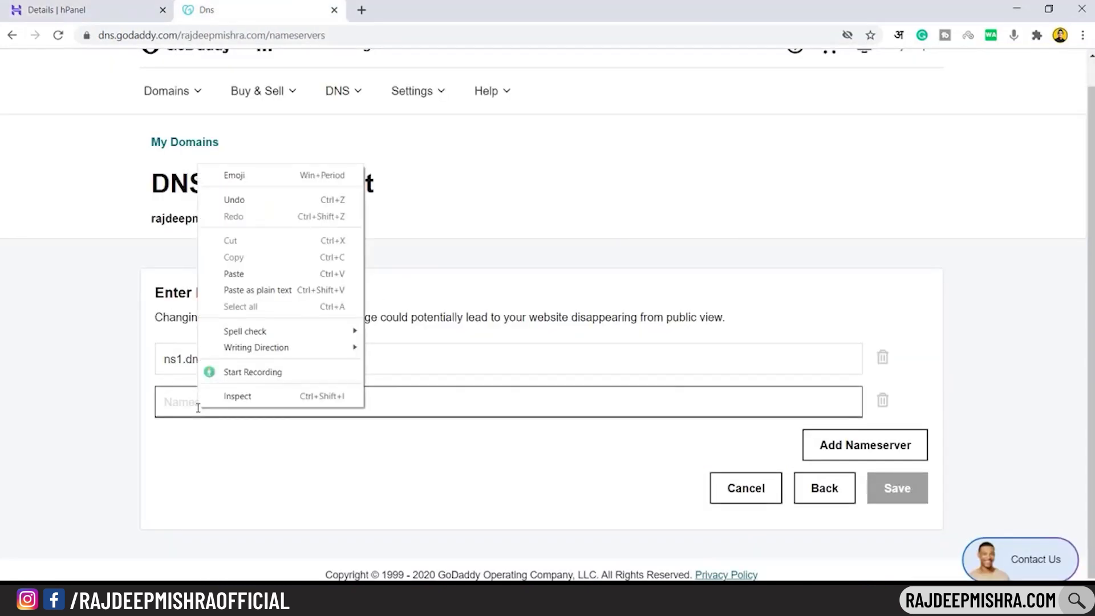
{"action": "left_click", "coordinate": [255, 274]}
{"action": "left_click", "coordinate": [256, 476]}
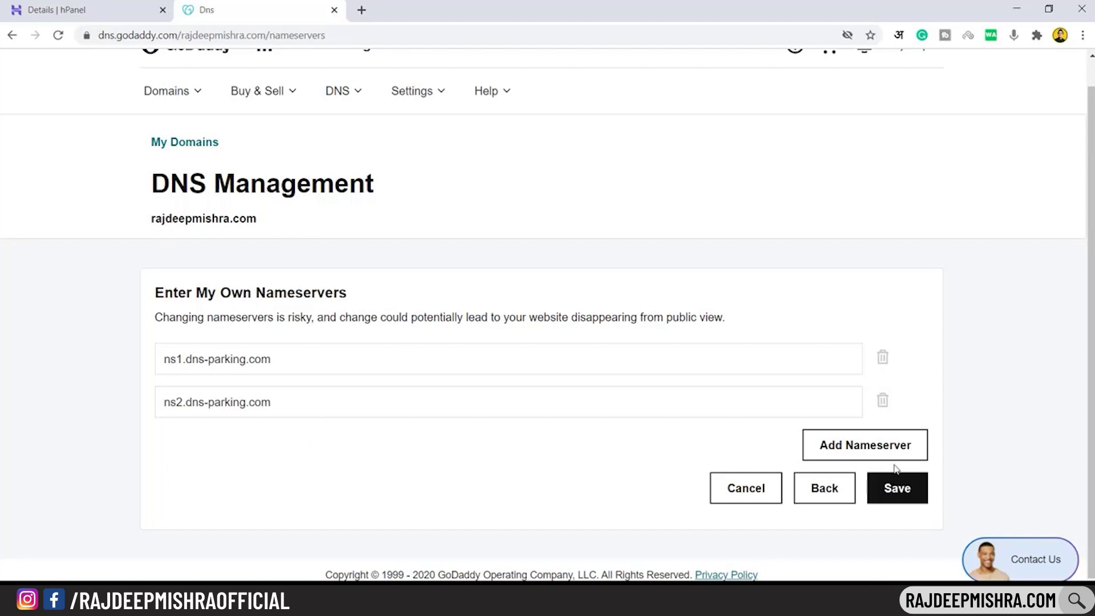
{"action": "left_click", "coordinate": [906, 495]}
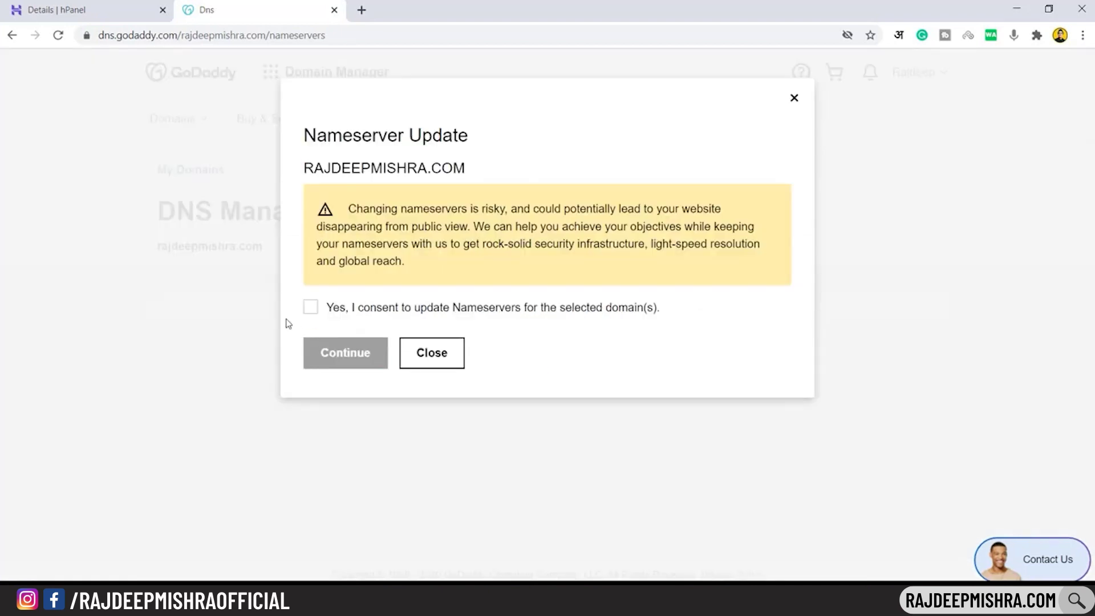
Tick the Nameserver Update consent box and continue to apply the change
{"action": "left_click", "coordinate": [310, 308]}
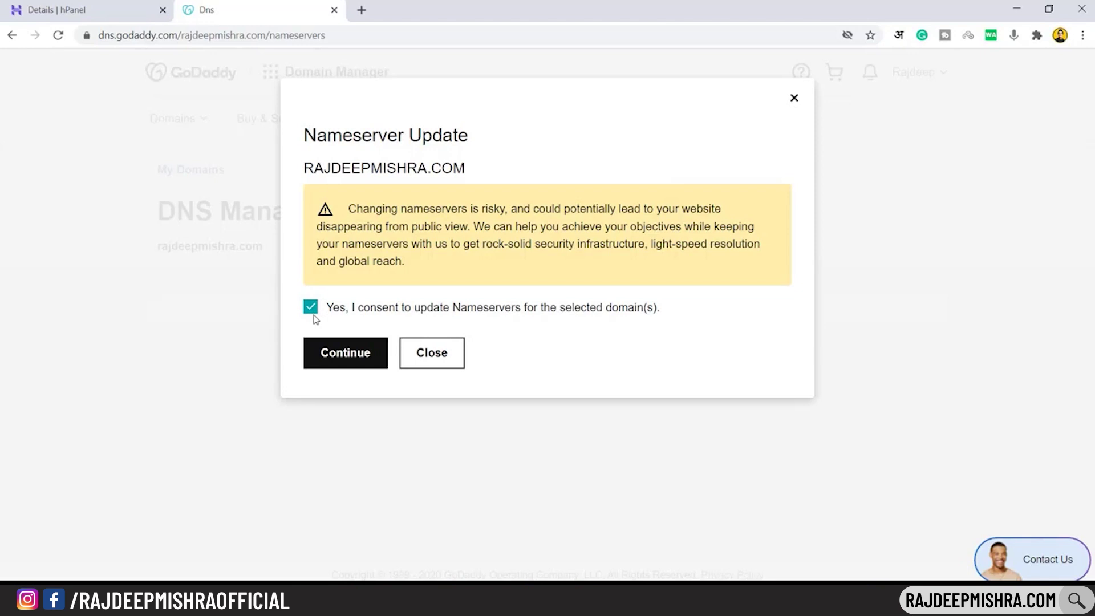
{"action": "left_click", "coordinate": [344, 362]}
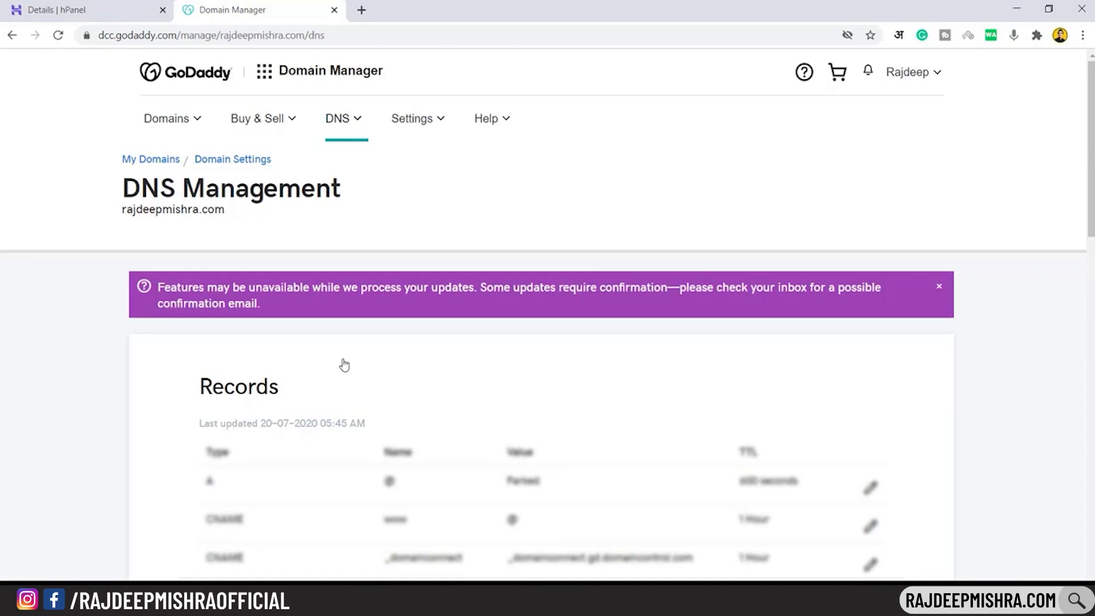
Reload GoDaddy's DNS page and confirm records can't be shown because of the custom nameservers
{"action": "left_click", "coordinate": [60, 38]}
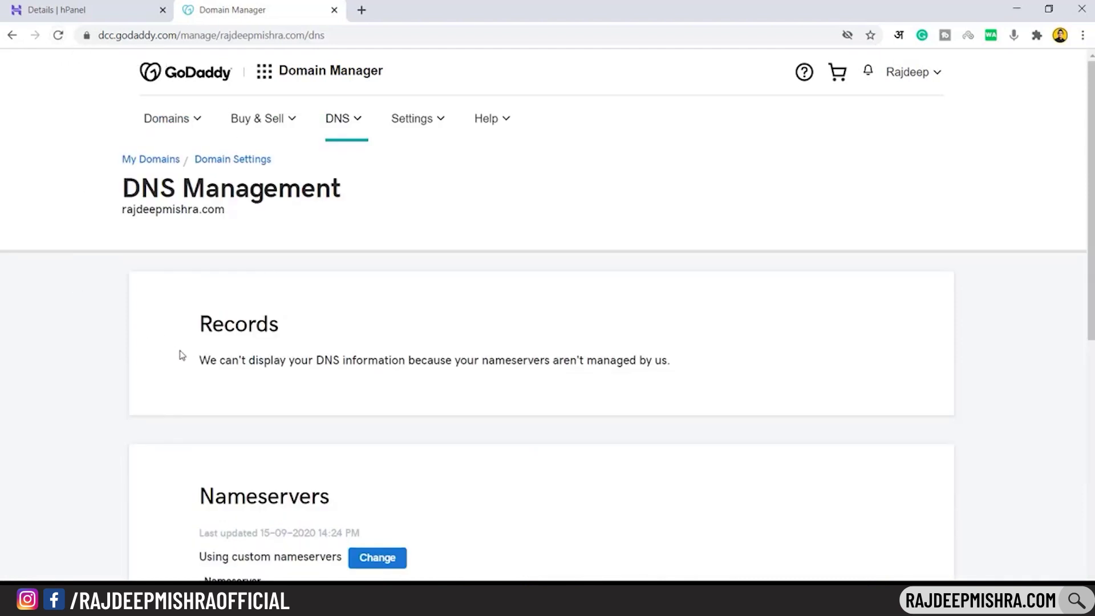
{"action": "left_click_drag", "start_coordinate": [201, 360], "coordinate": [735, 364]}
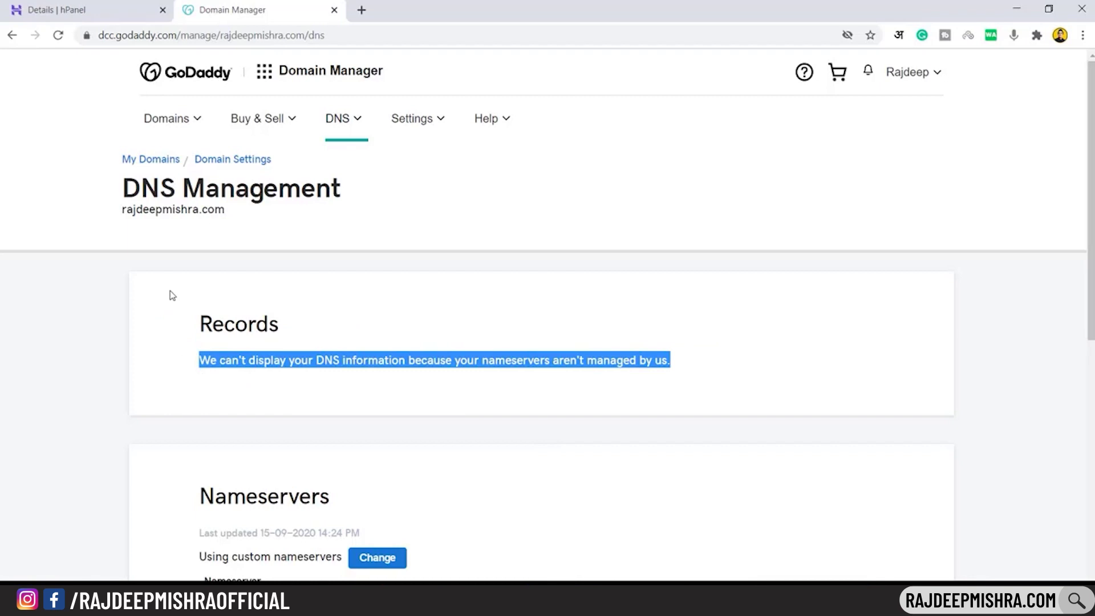
{"action": "left_click", "coordinate": [22, 3]}
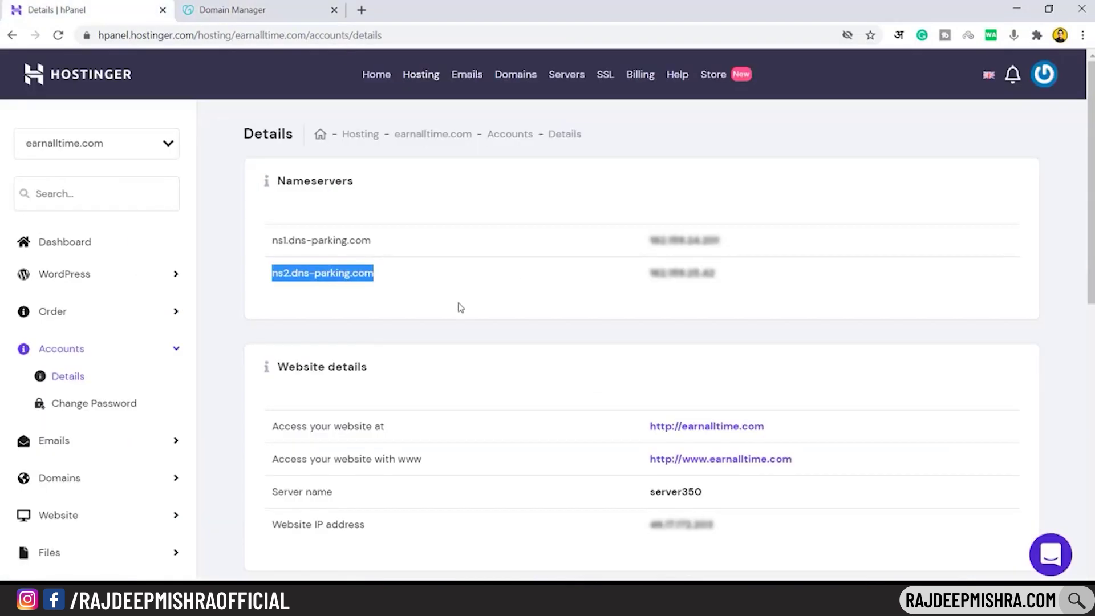
{"action": "left_click", "coordinate": [238, 3]}
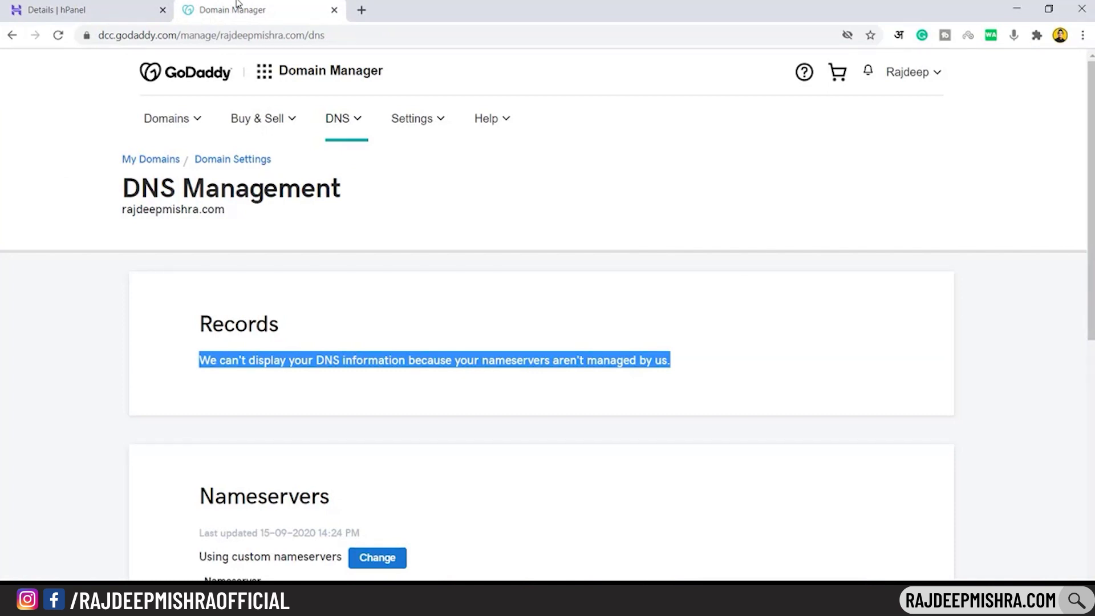
Return to hPanel and bring up the Hosting list showing the Business plan with earnalltime.com
{"action": "left_click", "coordinate": [96, 4]}
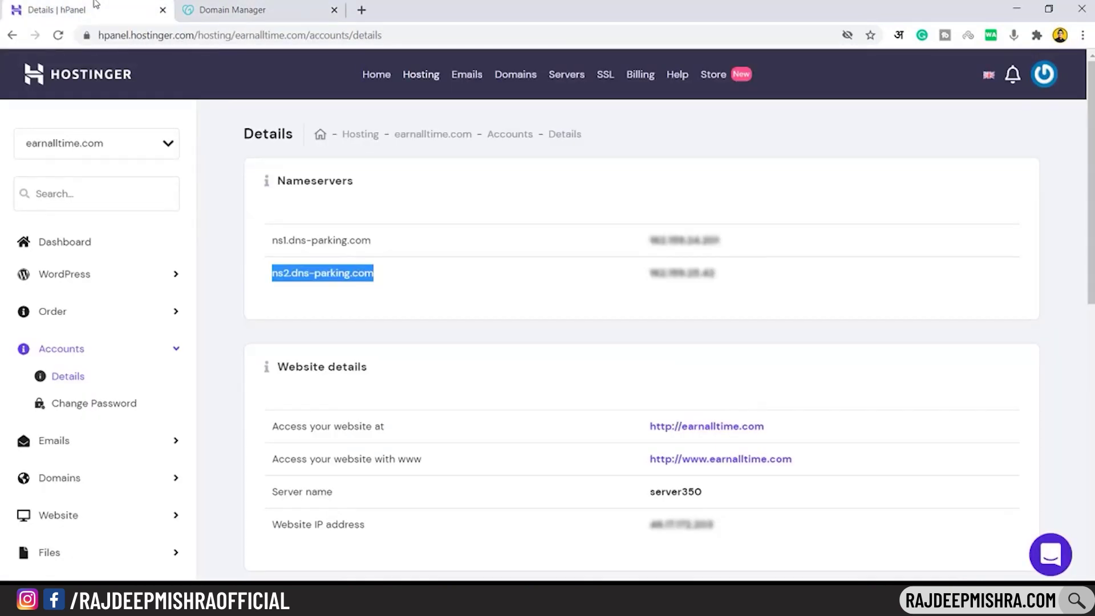
{"action": "left_click", "coordinate": [378, 77]}
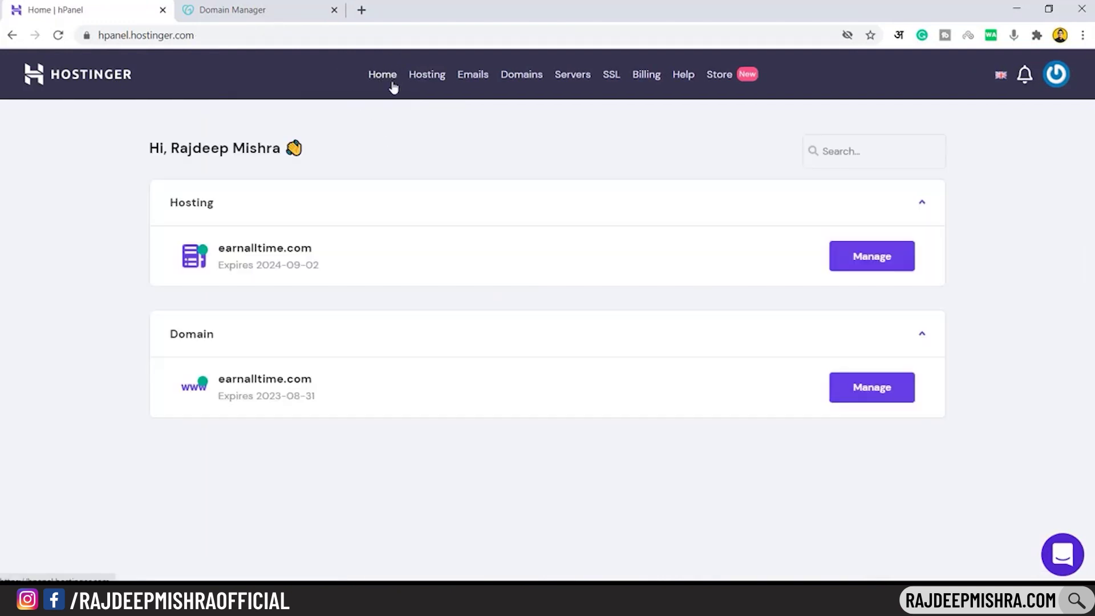
{"action": "left_click", "coordinate": [431, 78]}
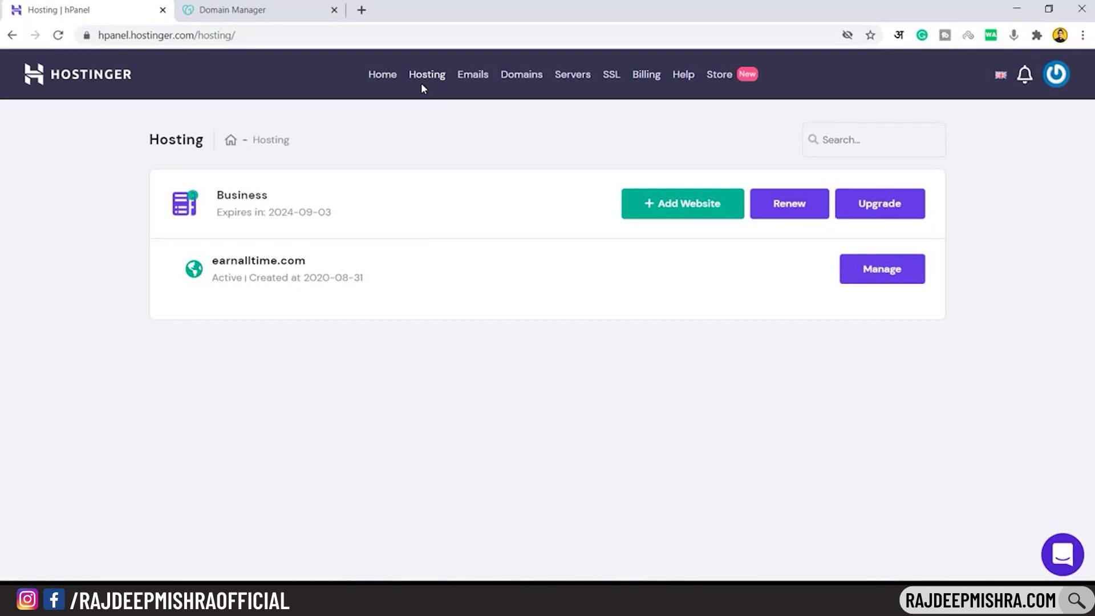
{"action": "left_click", "coordinate": [686, 215]}
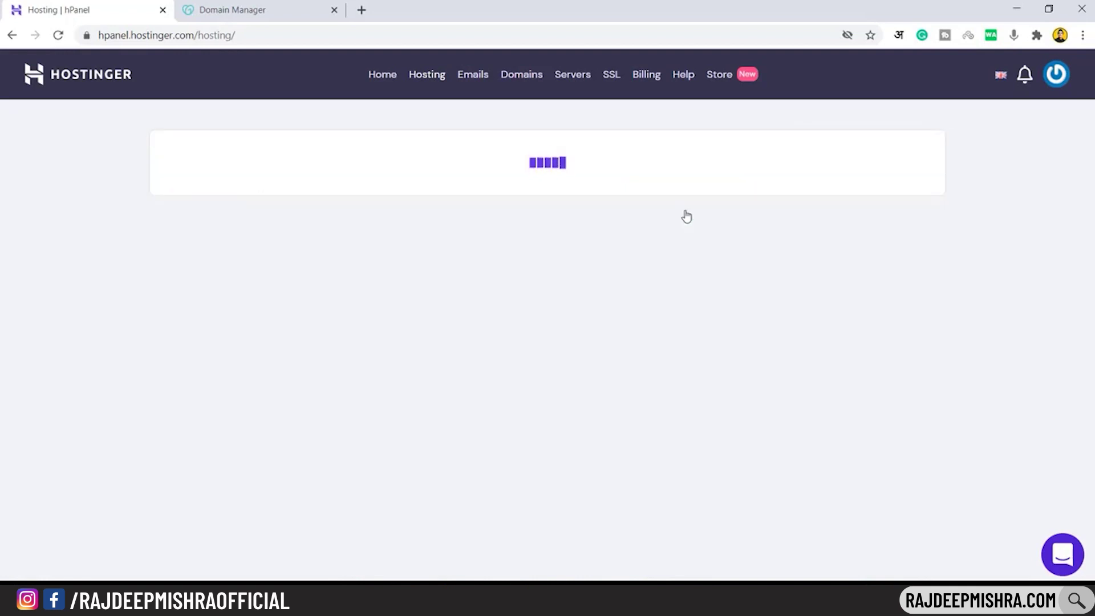
{"action": "left_click", "coordinate": [553, 343]}
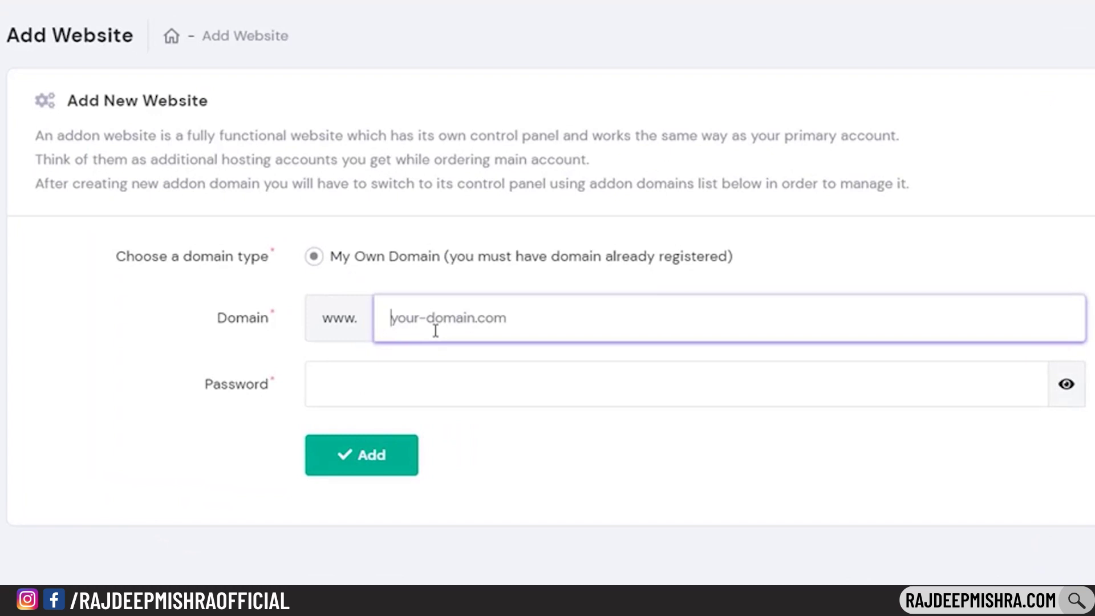
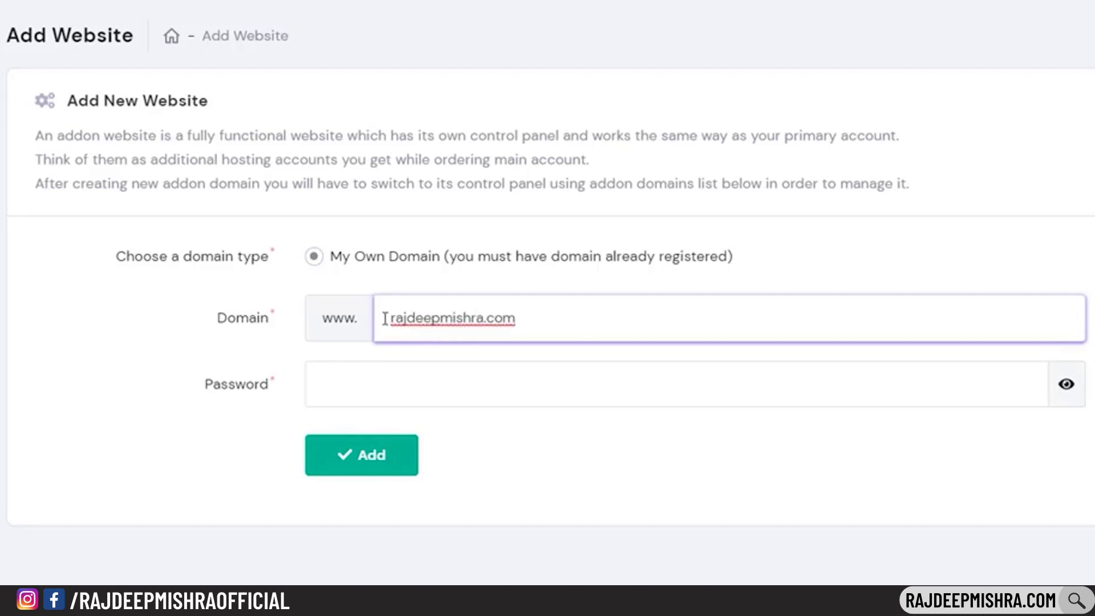
{"action": "left_click_drag", "start_coordinate": [381, 317], "coordinate": [580, 323]}
{"action": "left_click", "coordinate": [400, 405]}
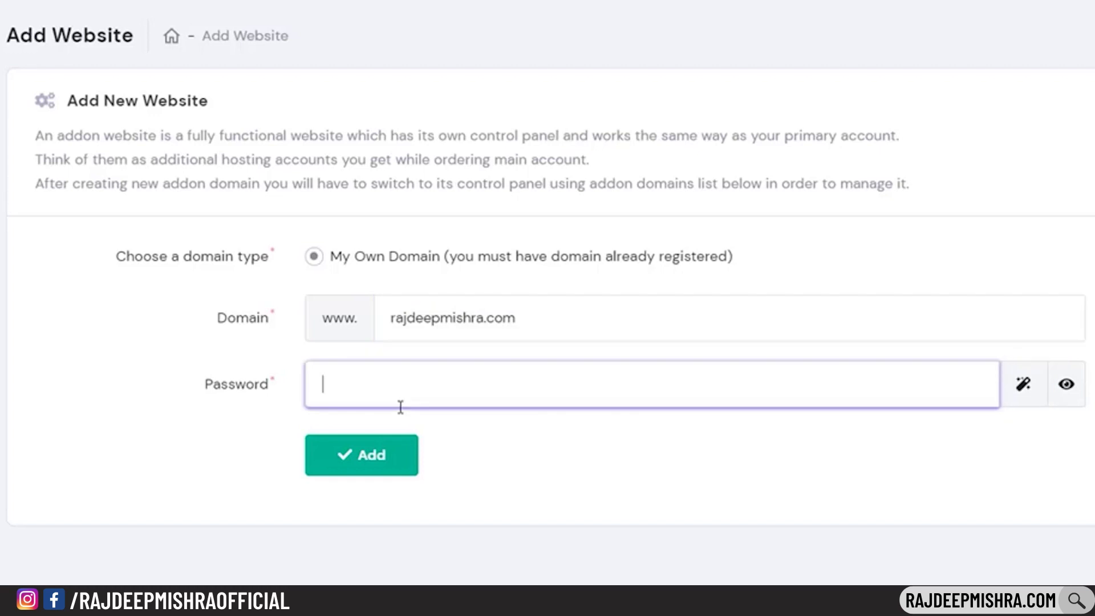
{"action": "key", "text": "ctrl+v"}
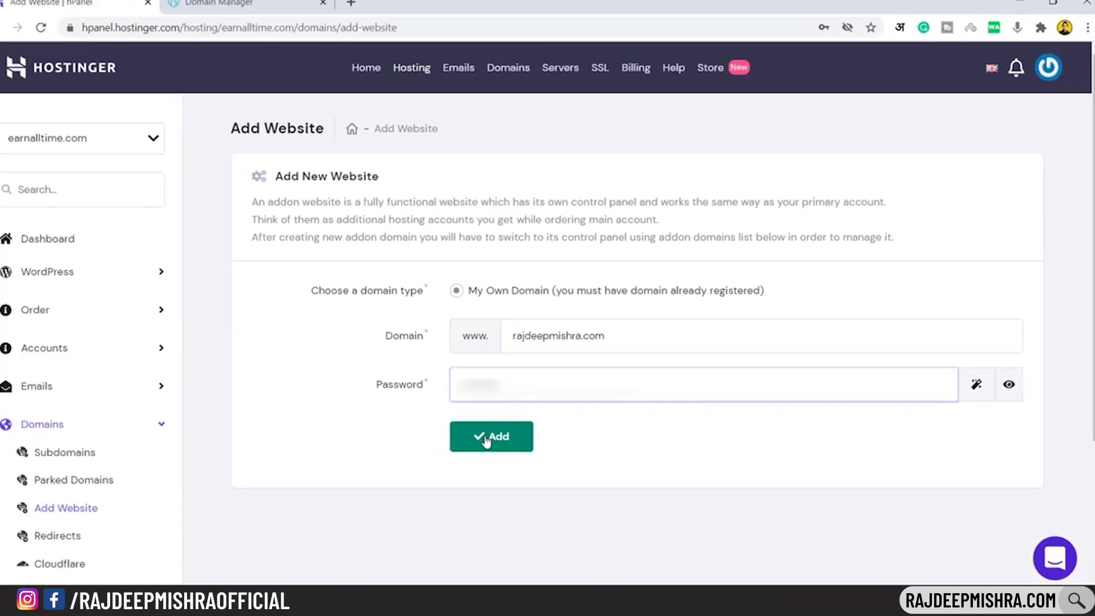
{"action": "left_click", "coordinate": [485, 439]}
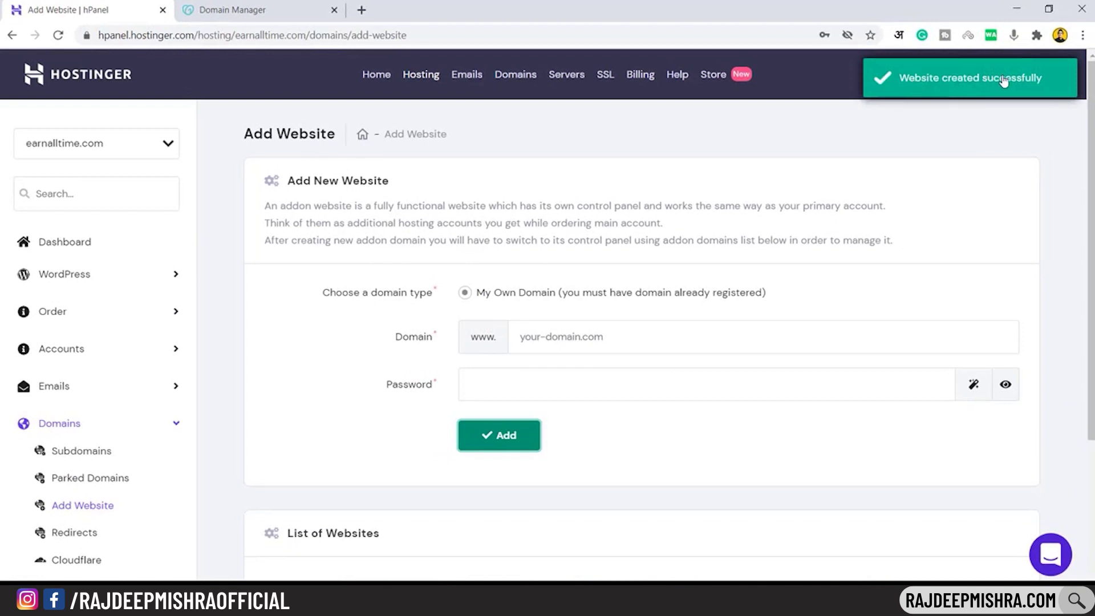
Go back to the Hosting list and dismiss Chrome's save-password prompt
{"action": "left_click", "coordinate": [422, 75]}
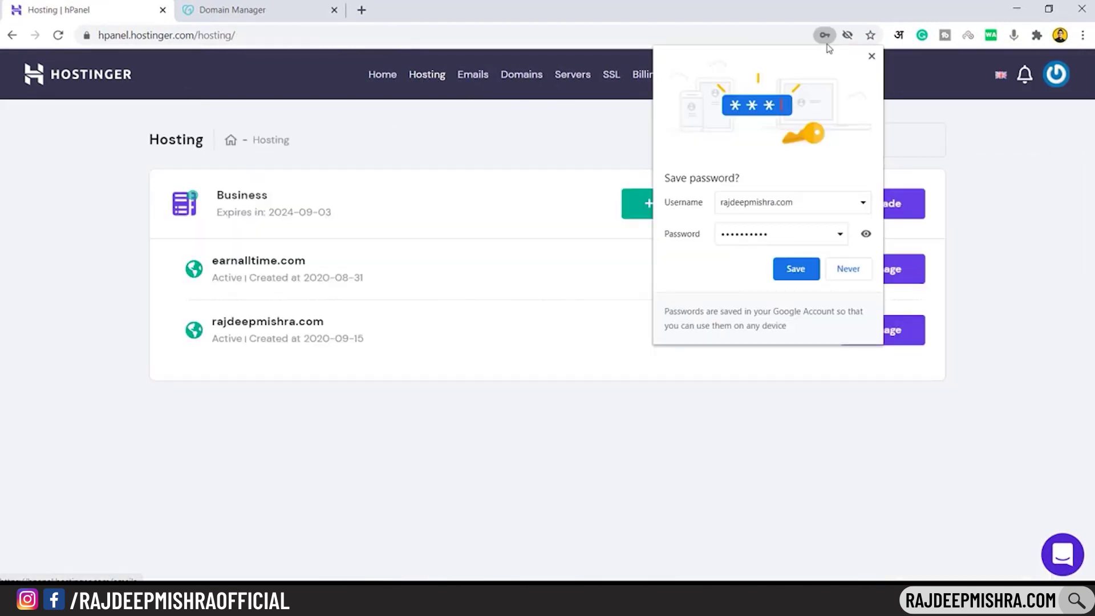
{"action": "left_click", "coordinate": [871, 55]}
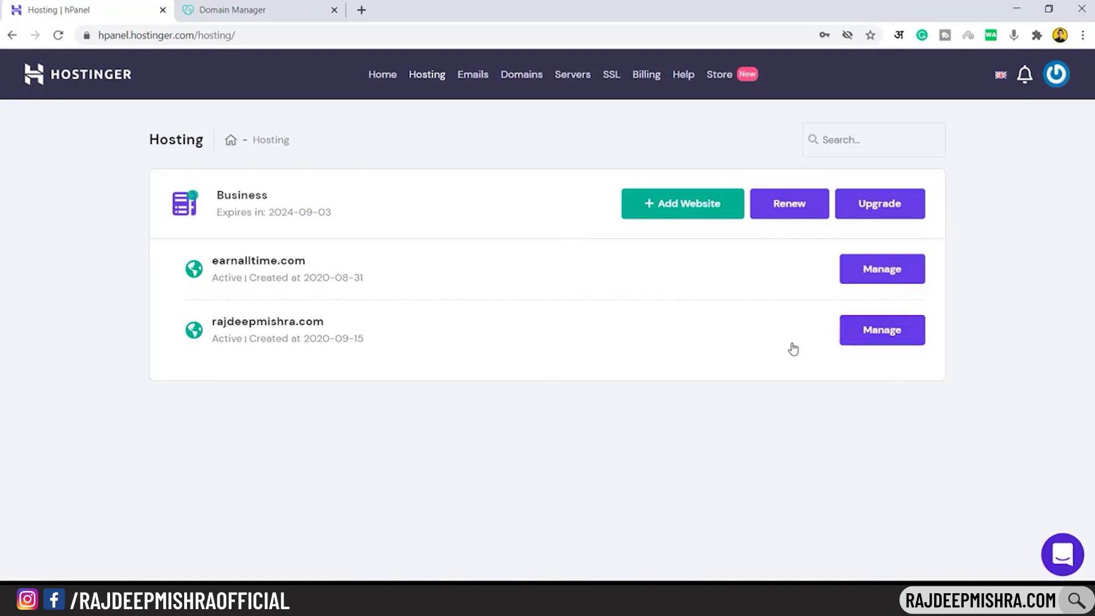
{"action": "left_click", "coordinate": [905, 341]}
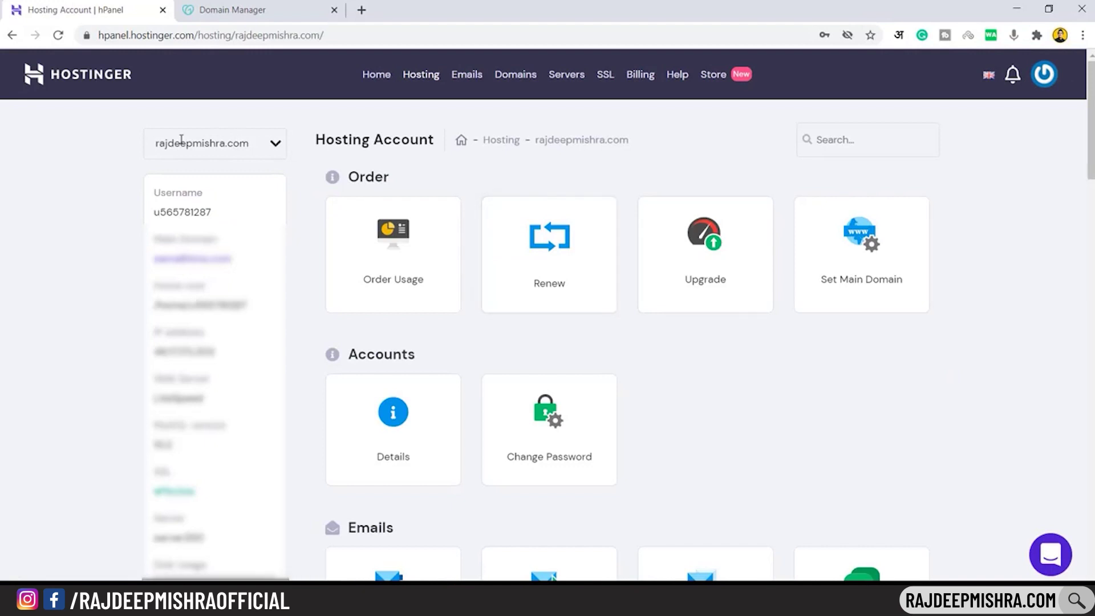
{"action": "left_click", "coordinate": [276, 147]}
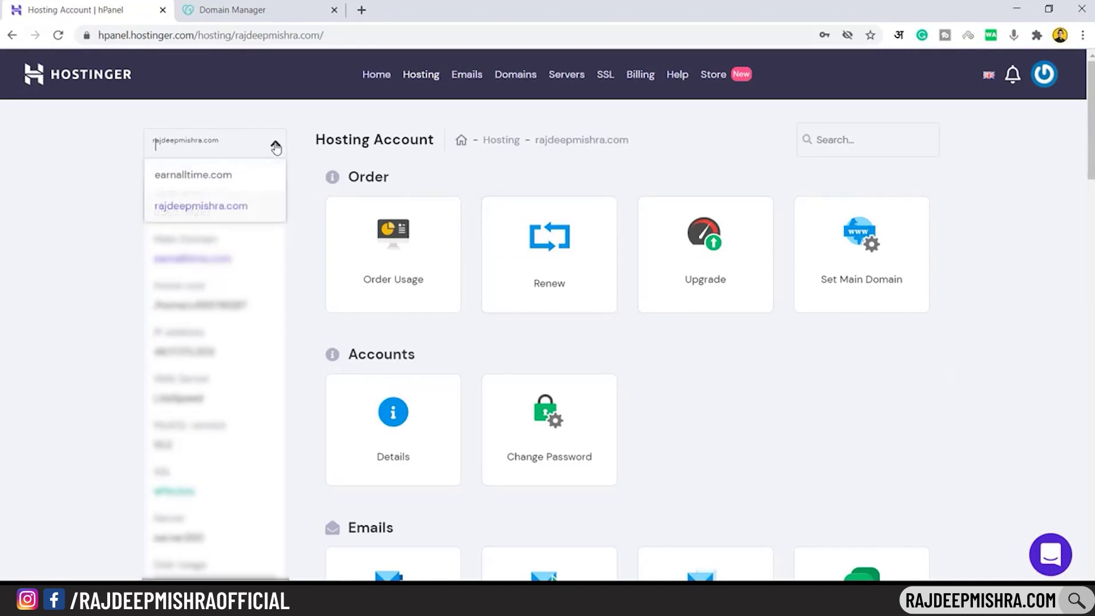
{"action": "left_click", "coordinate": [78, 166]}
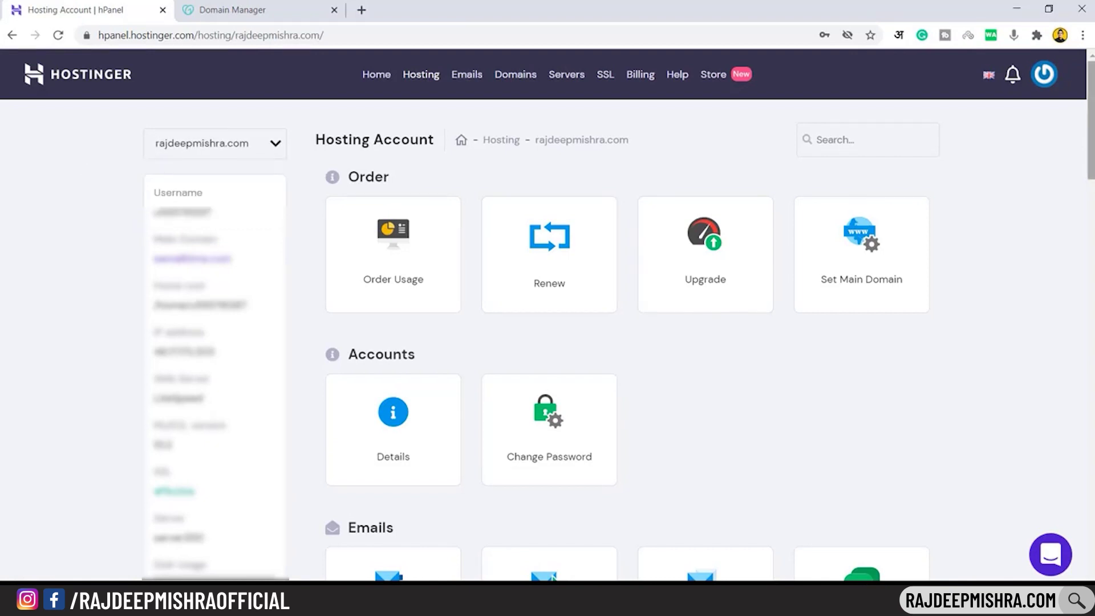
{"action": "scroll", "coordinate": [78, 166], "scroll_direction": "down", "scroll_amount": 10}
{"action": "scroll", "coordinate": [545, 268], "scroll_direction": "down", "scroll_amount": 8}
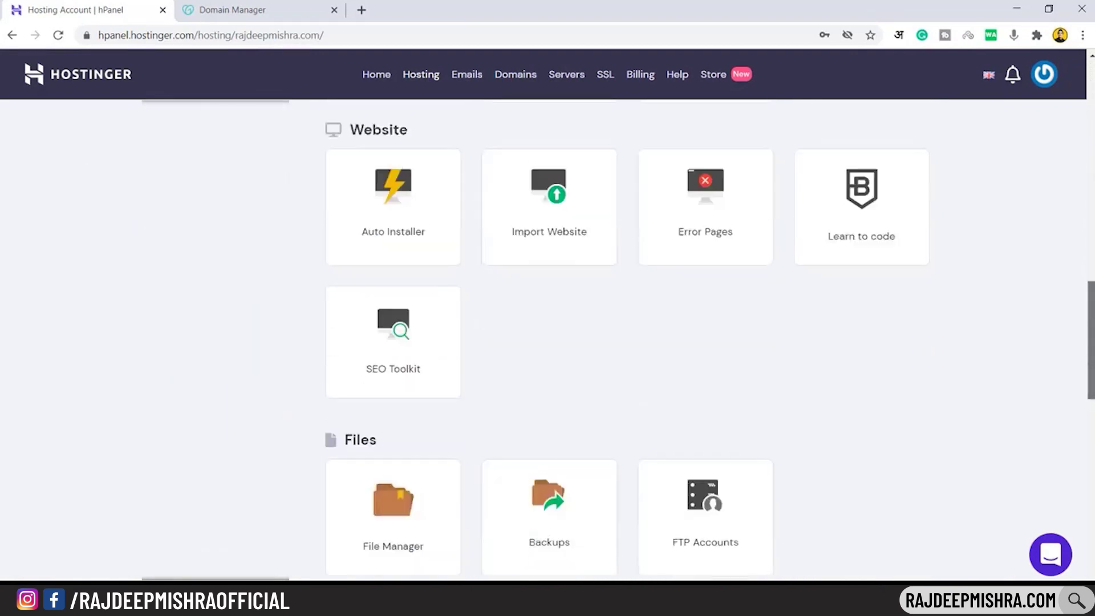
{"action": "scroll", "coordinate": [546, 268], "scroll_direction": "up", "scroll_amount": 1}
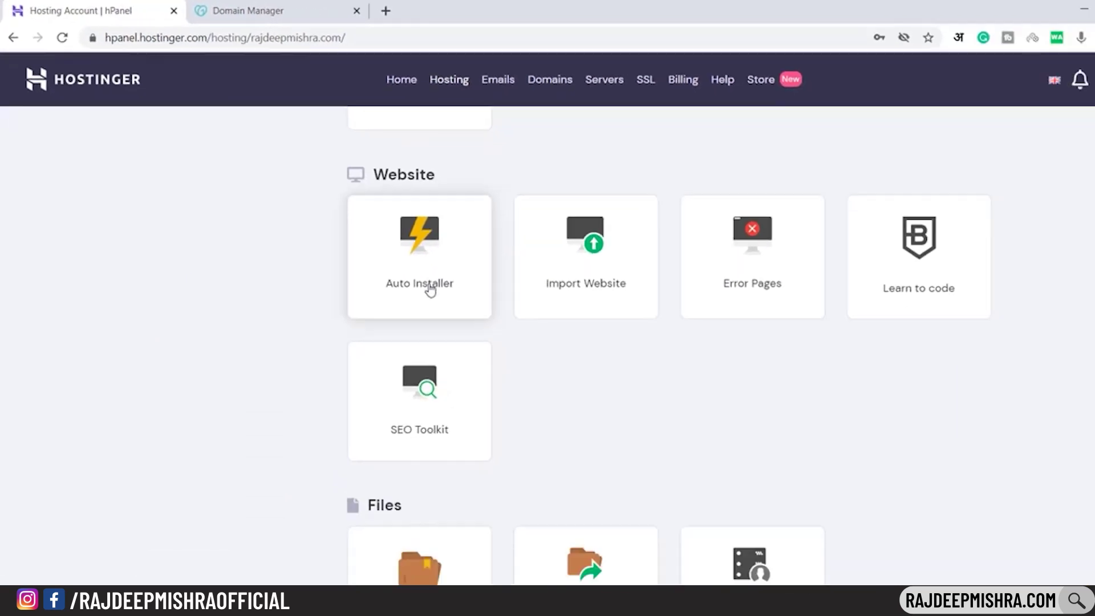
{"action": "left_click", "coordinate": [504, 334]}
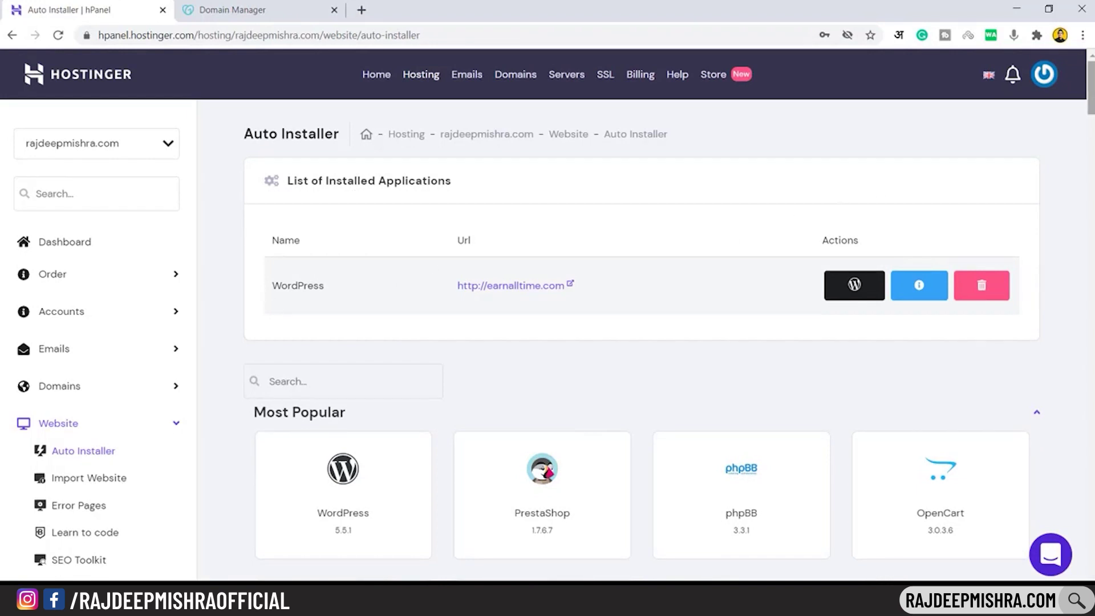
{"action": "scroll", "coordinate": [1090, 85], "scroll_direction": "down", "scroll_amount": 8}
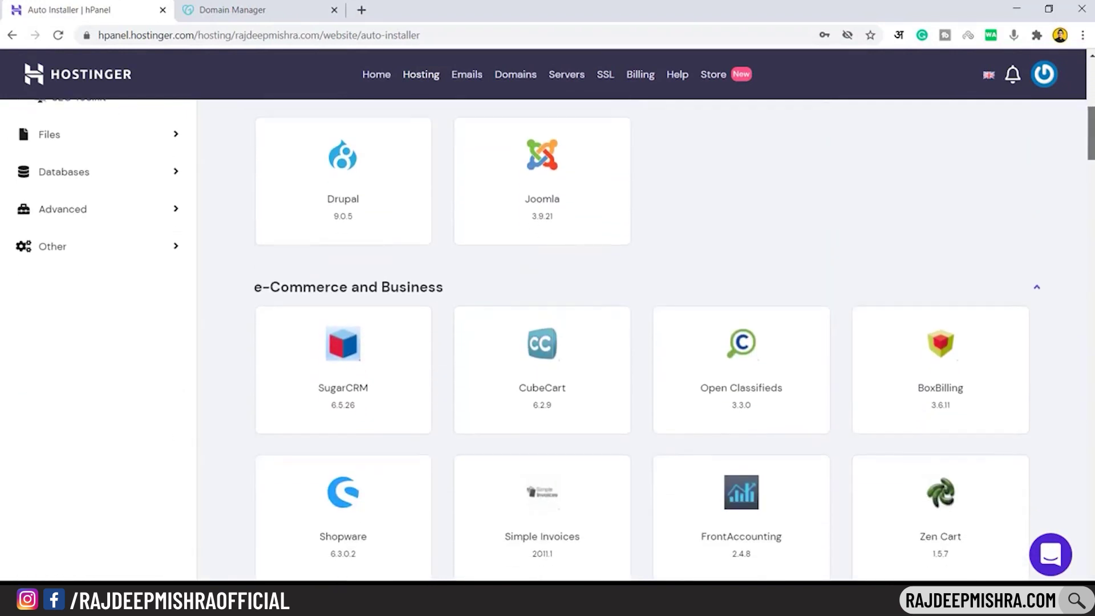
{"action": "scroll", "coordinate": [554, 339], "scroll_direction": "down", "scroll_amount": 3}
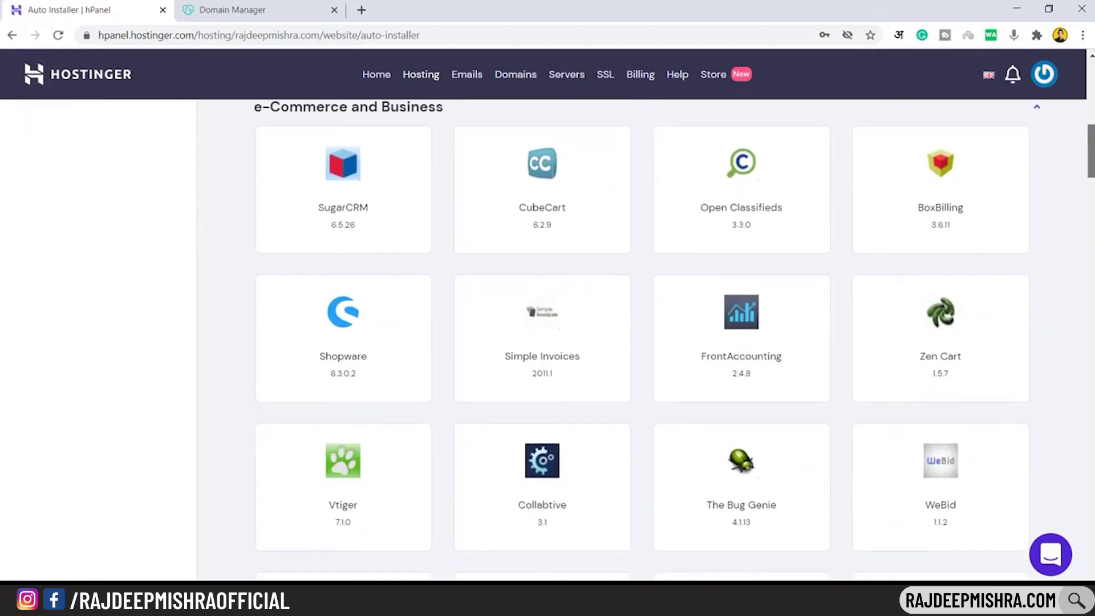
{"action": "scroll", "coordinate": [555, 339], "scroll_direction": "down", "scroll_amount": 18}
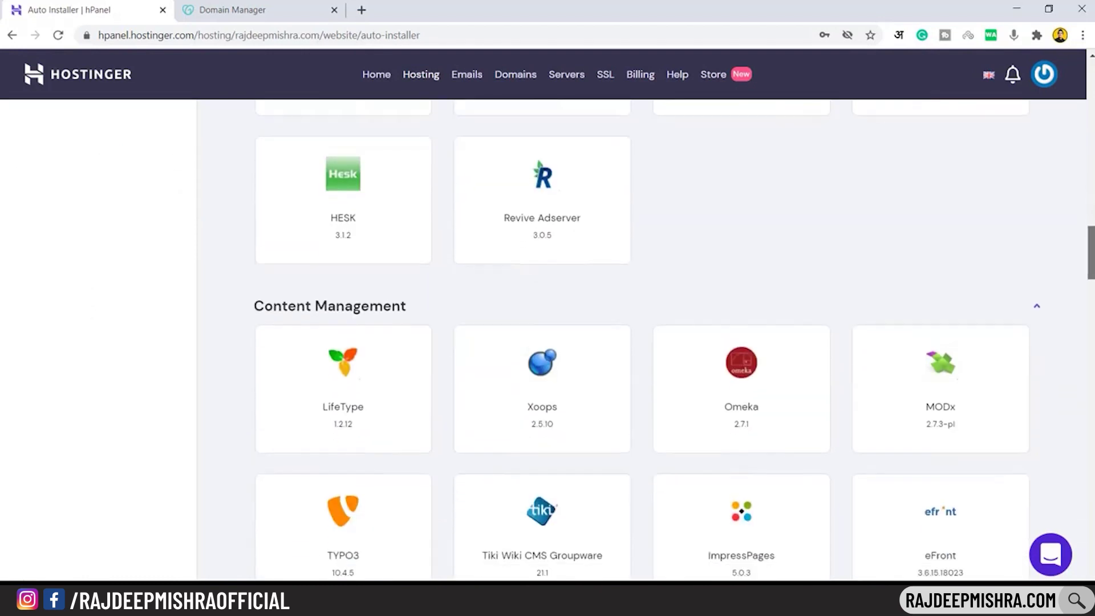
{"action": "scroll", "coordinate": [555, 339], "scroll_direction": "down", "scroll_amount": 5}
{"action": "scroll", "coordinate": [555, 339], "scroll_direction": "down", "scroll_amount": 16}
{"action": "scroll", "coordinate": [555, 340], "scroll_direction": "down", "scroll_amount": 19}
{"action": "scroll", "coordinate": [555, 340], "scroll_direction": "up", "scroll_amount": 7}
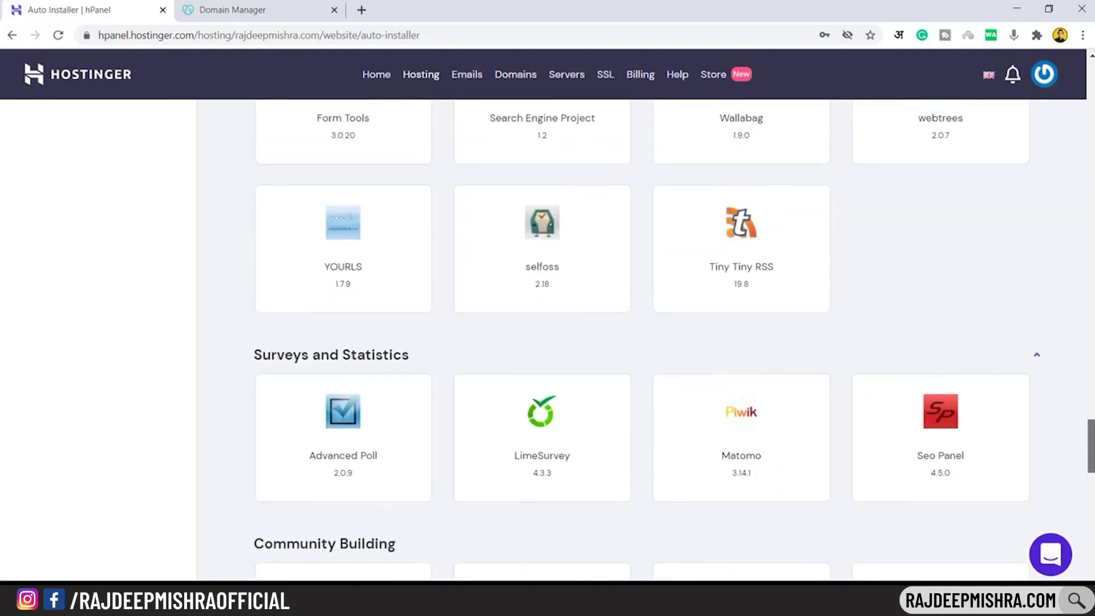
{"action": "scroll", "coordinate": [555, 339], "scroll_direction": "up", "scroll_amount": 20}
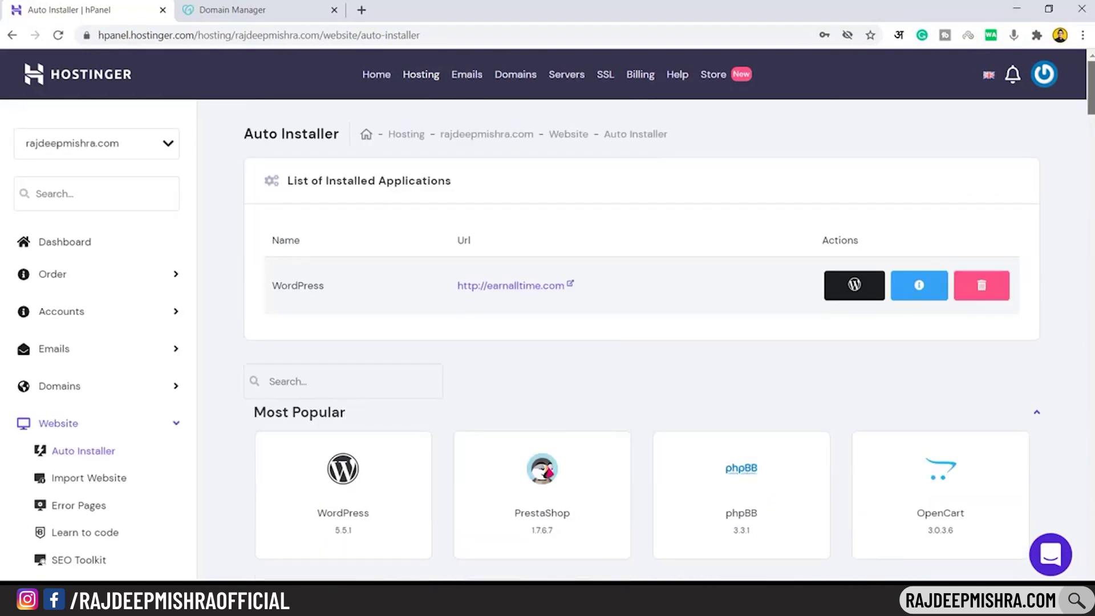
Install WordPress with admin username 'admin', an admin password, and the owner's name as website title
{"action": "left_click", "coordinate": [351, 489]}
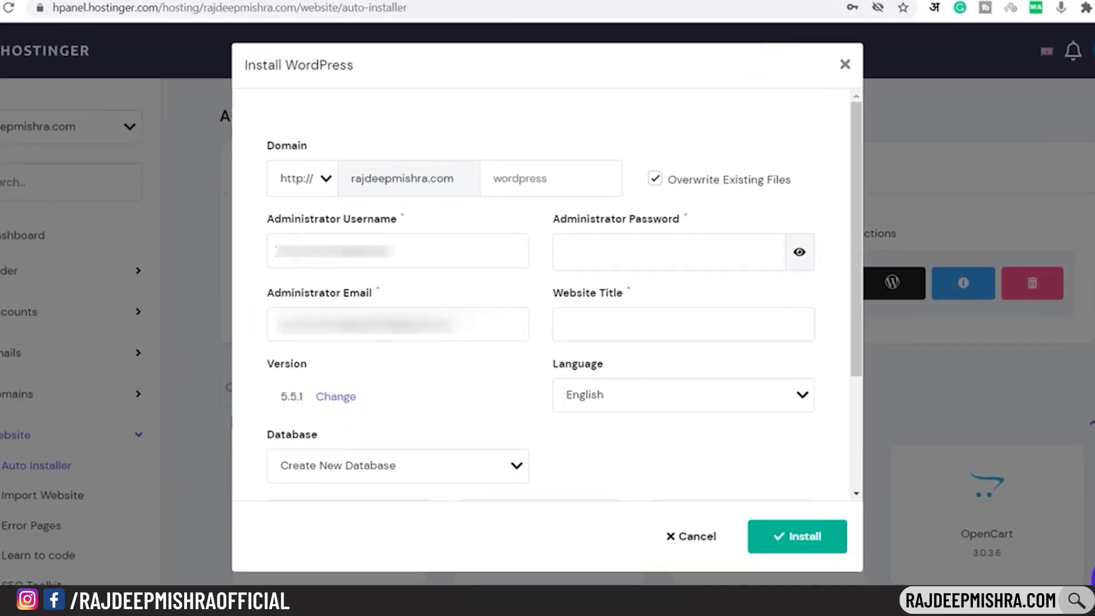
{"action": "left_click_drag", "start_coordinate": [235, 251], "coordinate": [395, 247]}
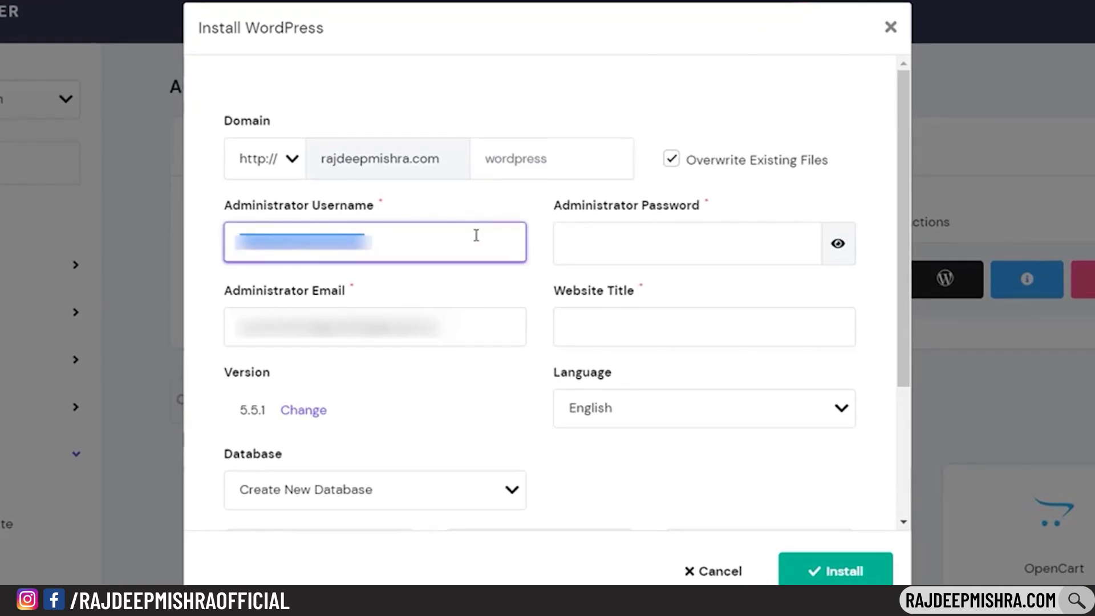
{"action": "type", "text": "admin"}
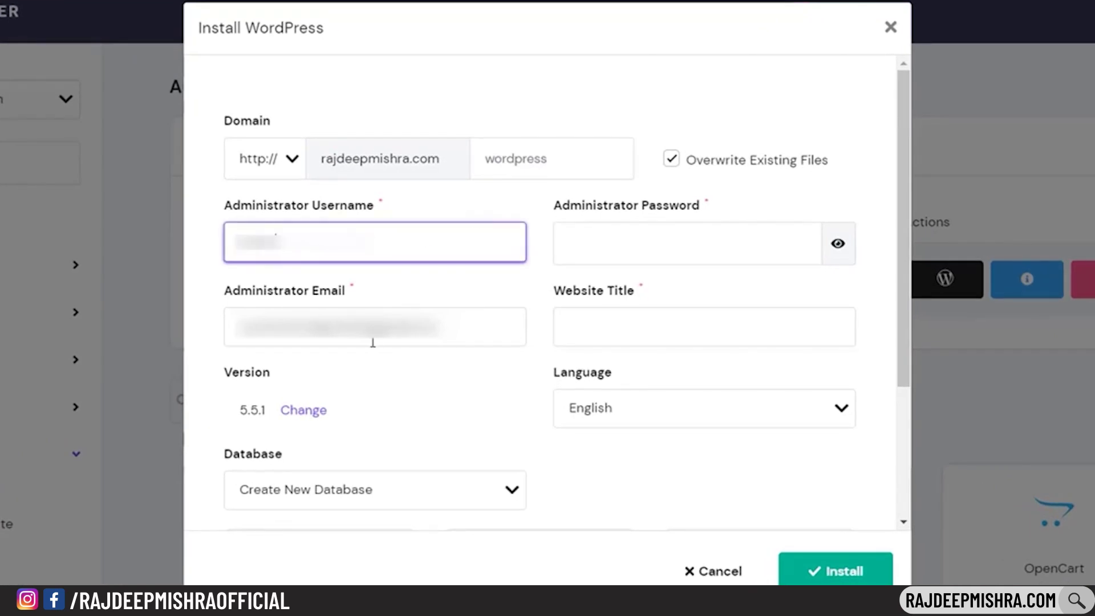
{"action": "left_click", "coordinate": [632, 257]}
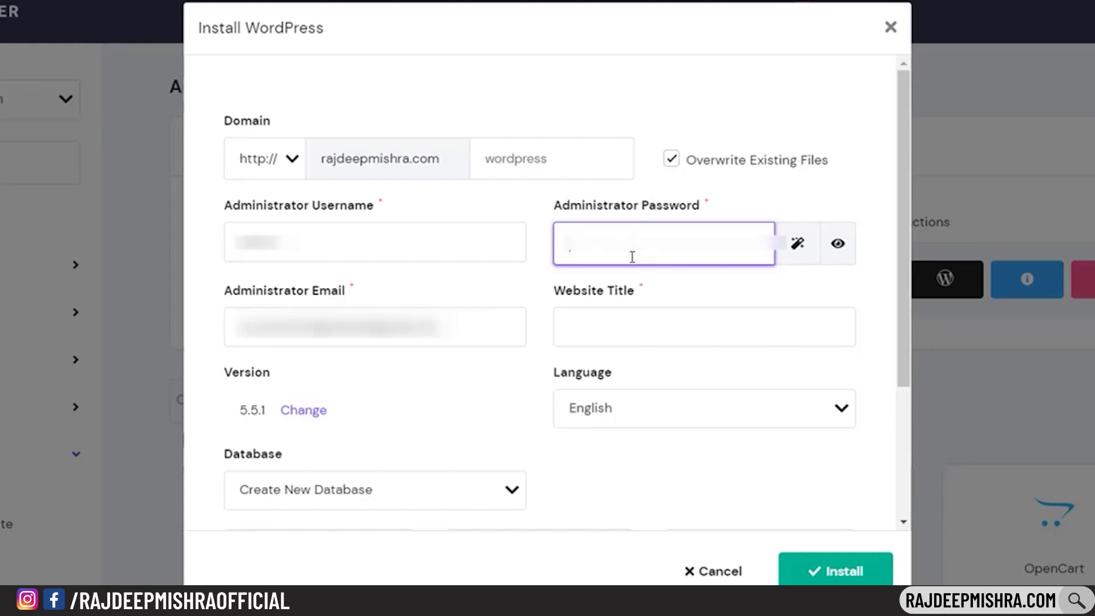
{"action": "type", "text": "a"}
{"action": "left_click", "coordinate": [645, 319]}
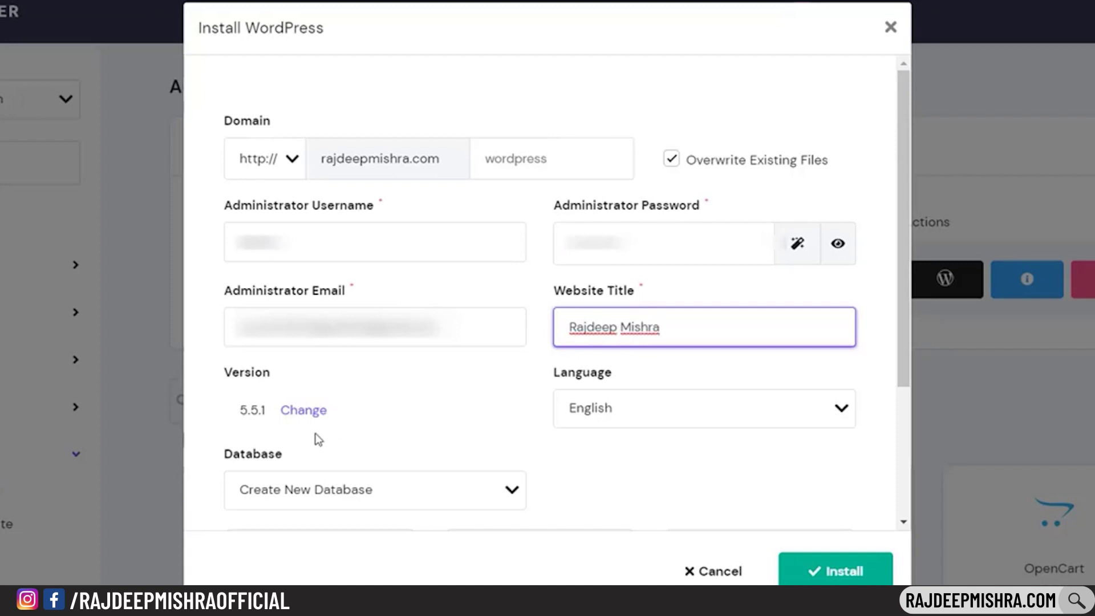
{"action": "left_click", "coordinate": [858, 571]}
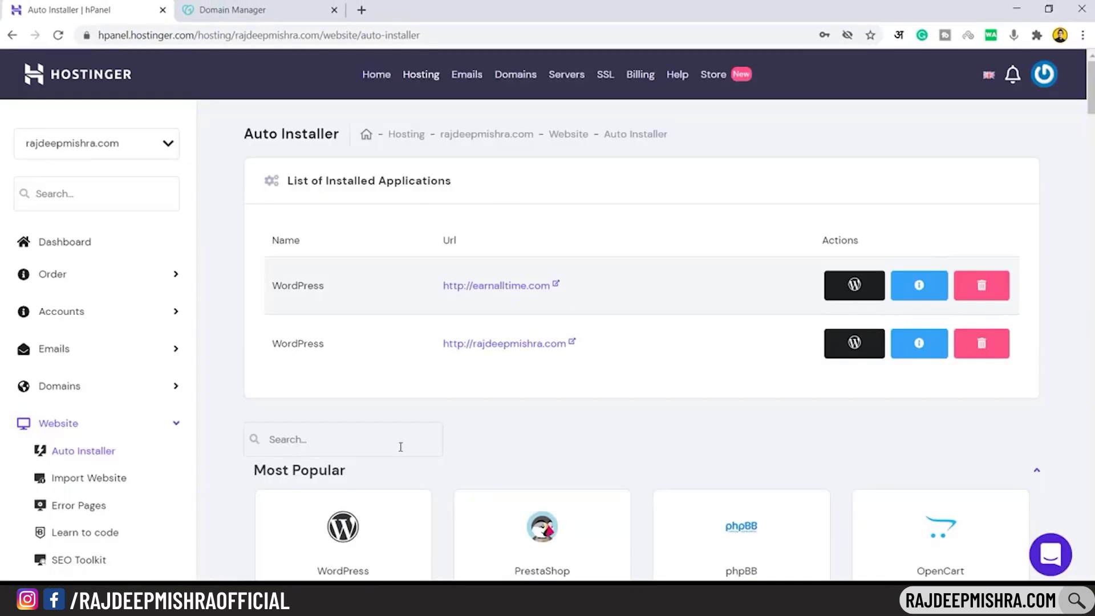
{"action": "right_click", "coordinate": [531, 349]}
{"action": "left_click", "coordinate": [553, 354]}
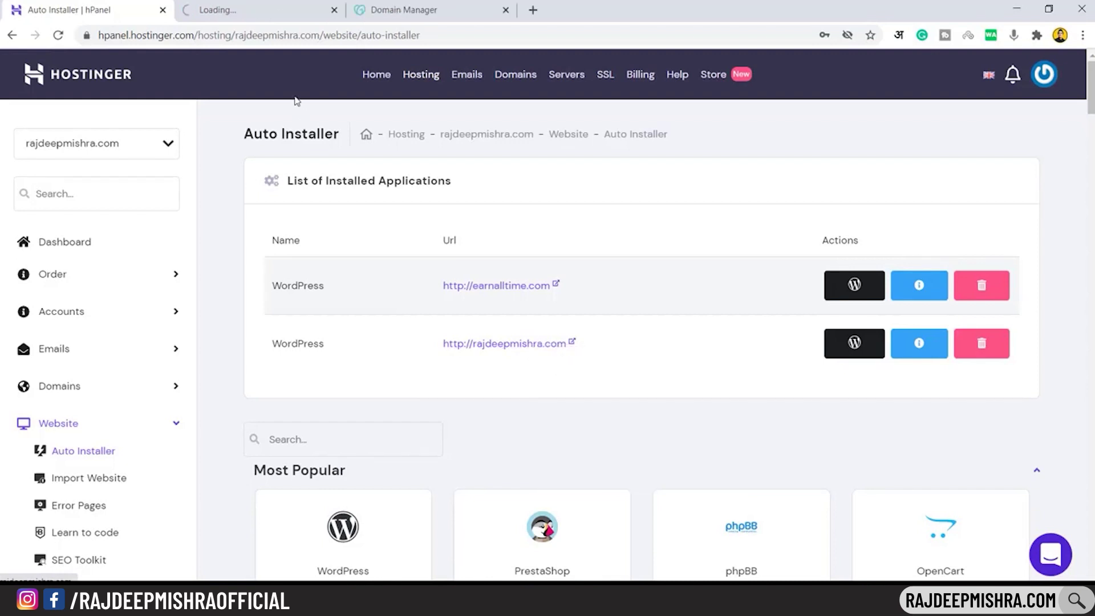
{"action": "left_click", "coordinate": [254, 9]}
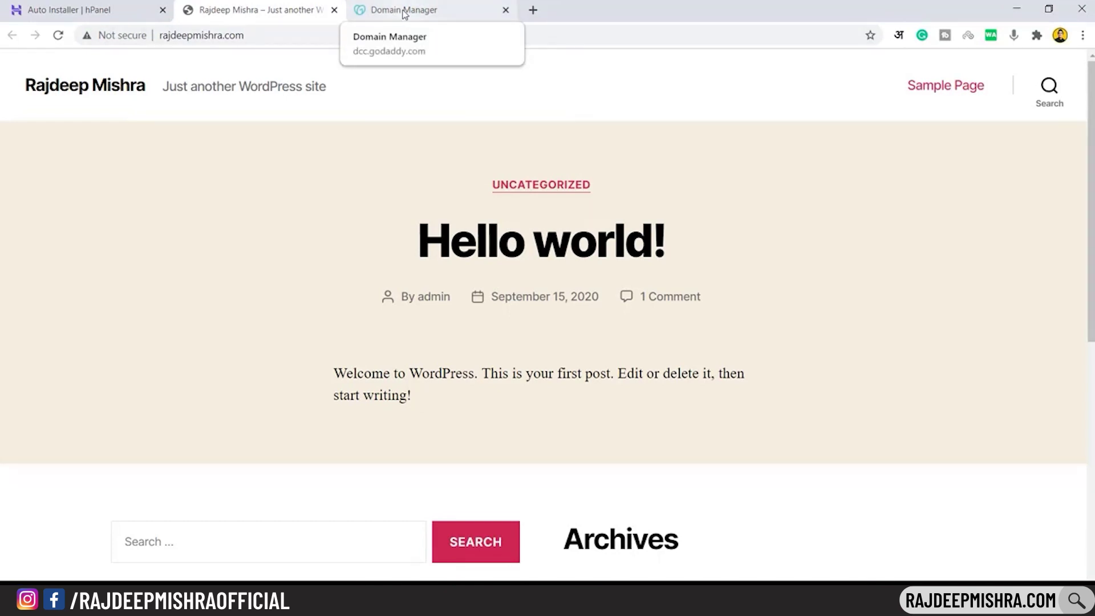
{"action": "left_click", "coordinate": [403, 12]}
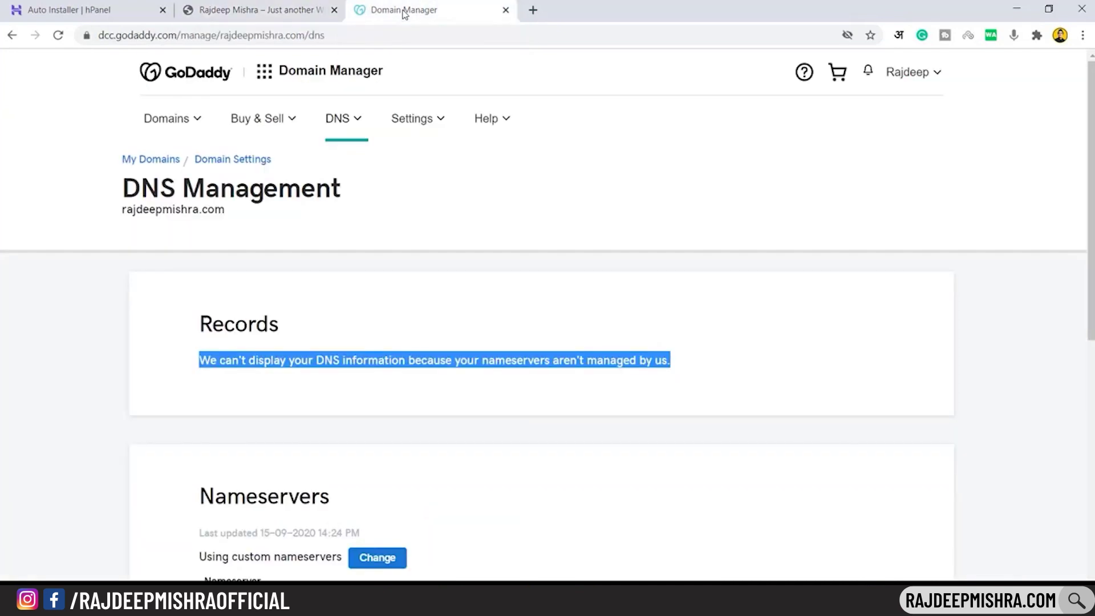
{"action": "left_click", "coordinate": [257, 10]}
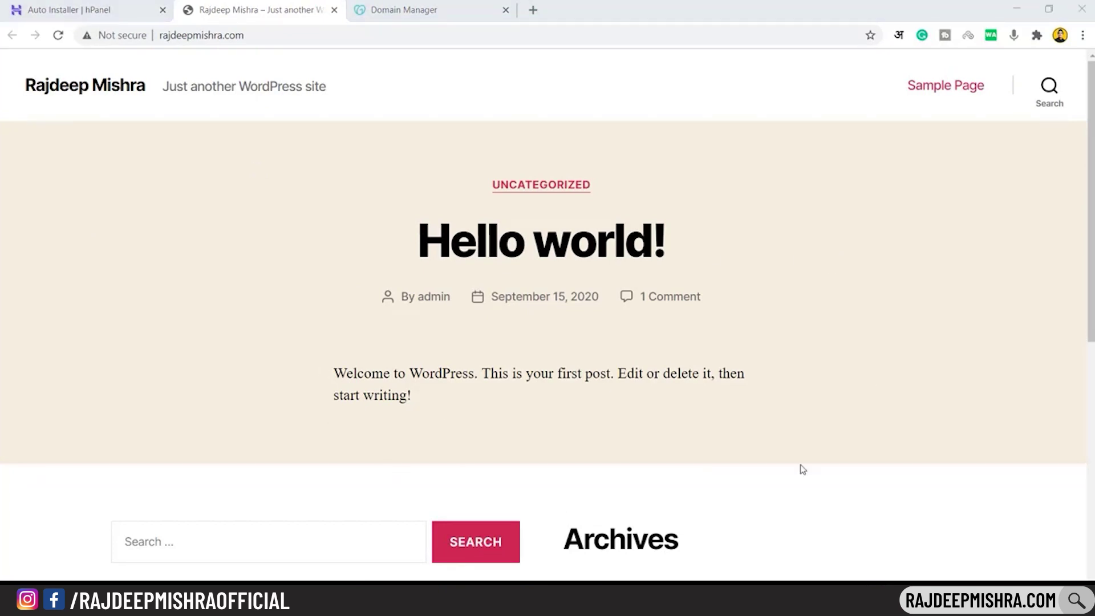
{"action": "left_click_drag", "start_coordinate": [1086, 323], "coordinate": [1085, 274]}
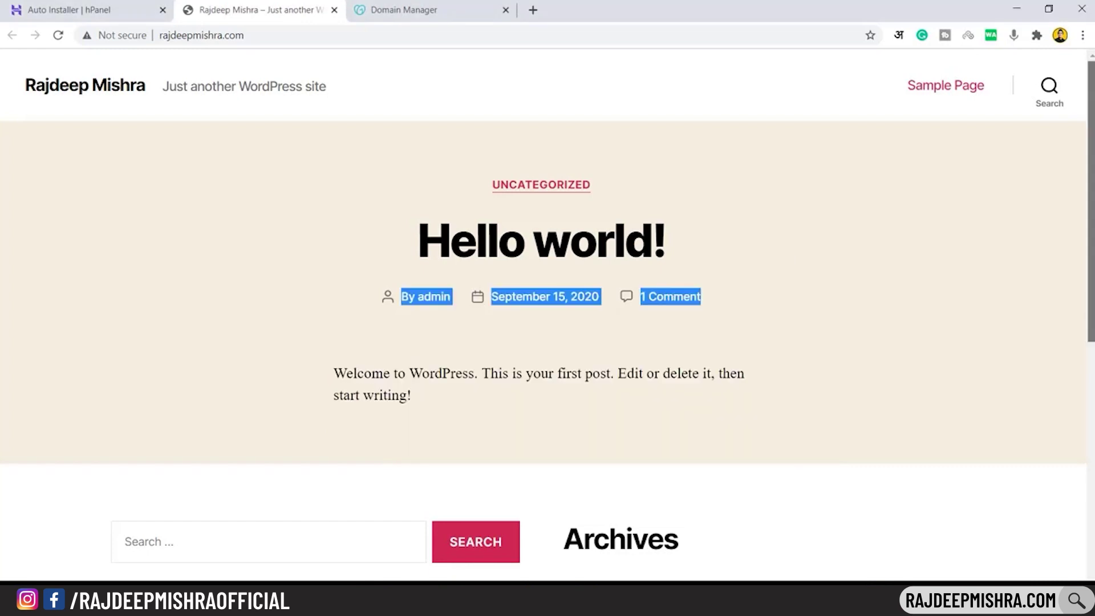
{"action": "scroll", "coordinate": [1090, 324], "scroll_direction": "down", "scroll_amount": 6}
{"action": "scroll", "coordinate": [1092, 199], "scroll_direction": "up", "scroll_amount": 6}
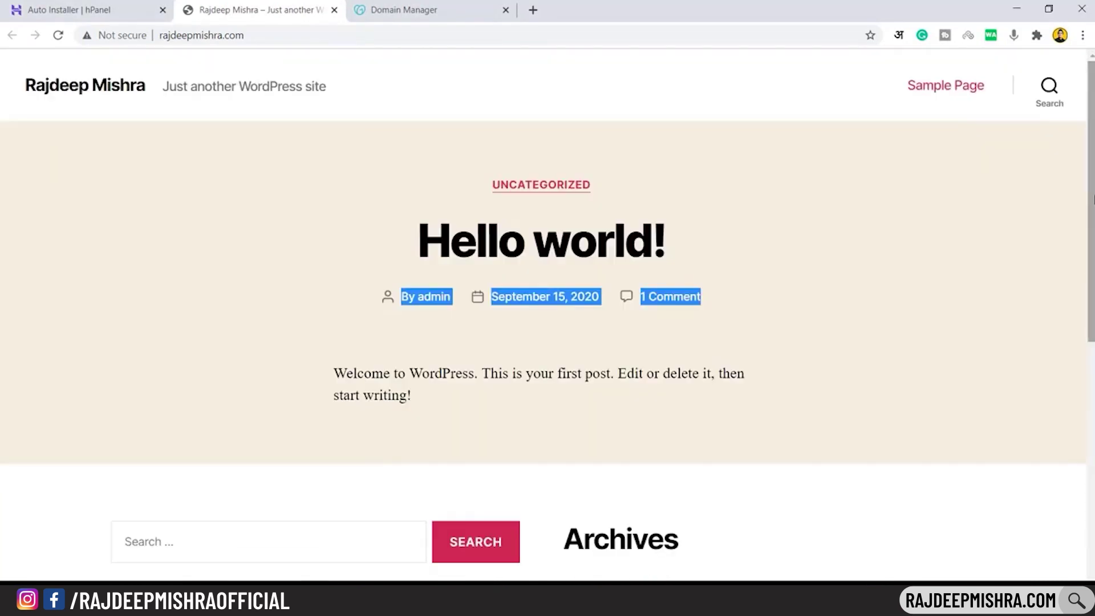